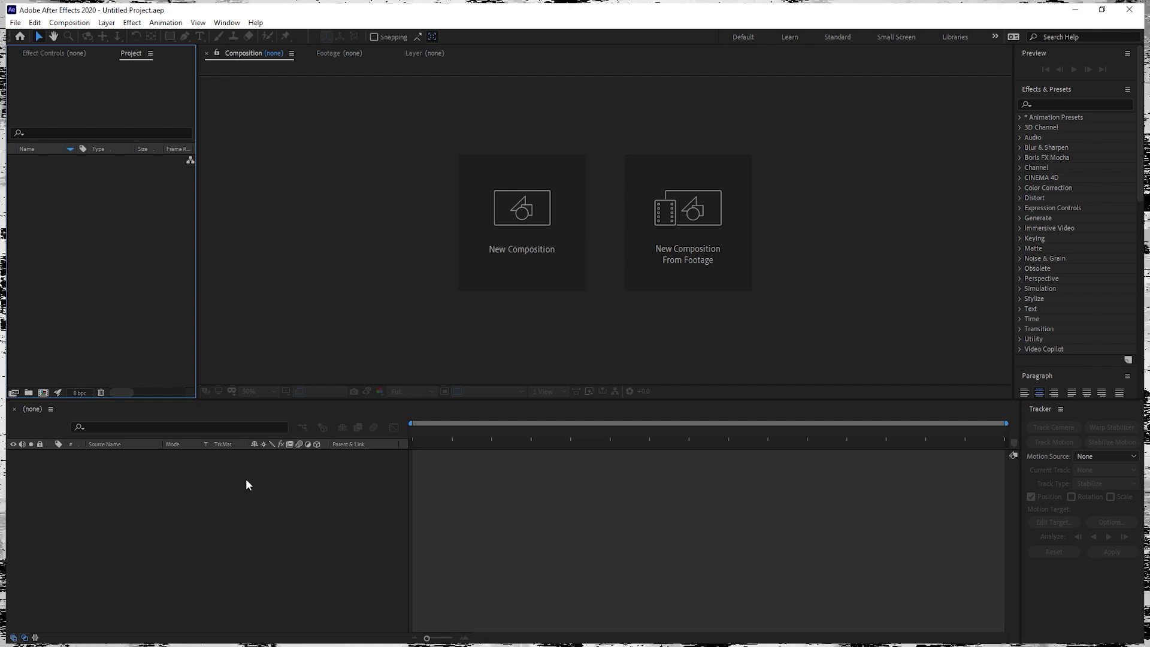
# Start a new composition with the HDTV 1080 29.97 preset and a 15 fps frame rate
pyautogui.click(487, 271)
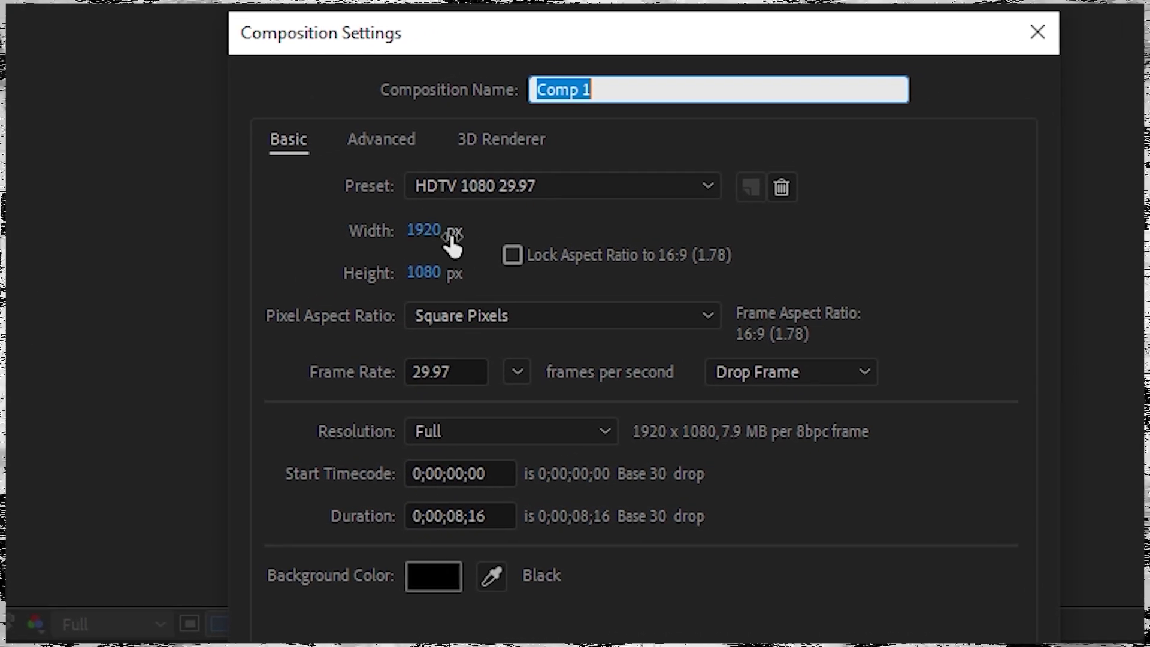
pyautogui.click(590, 194)
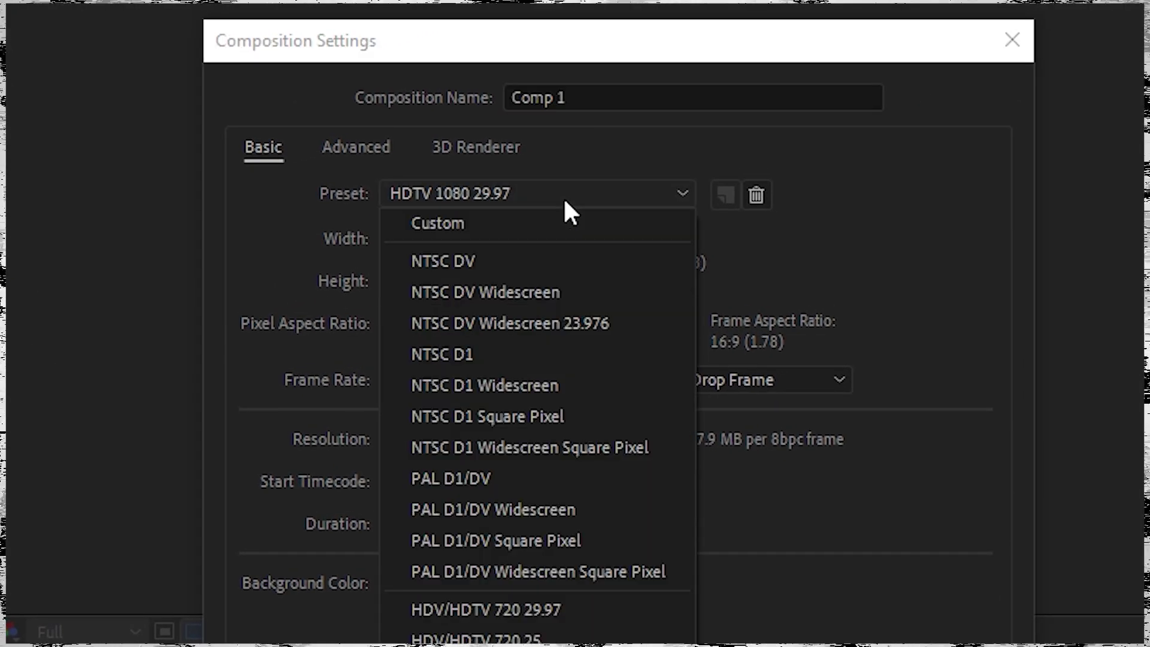
pyautogui.click(563, 197)
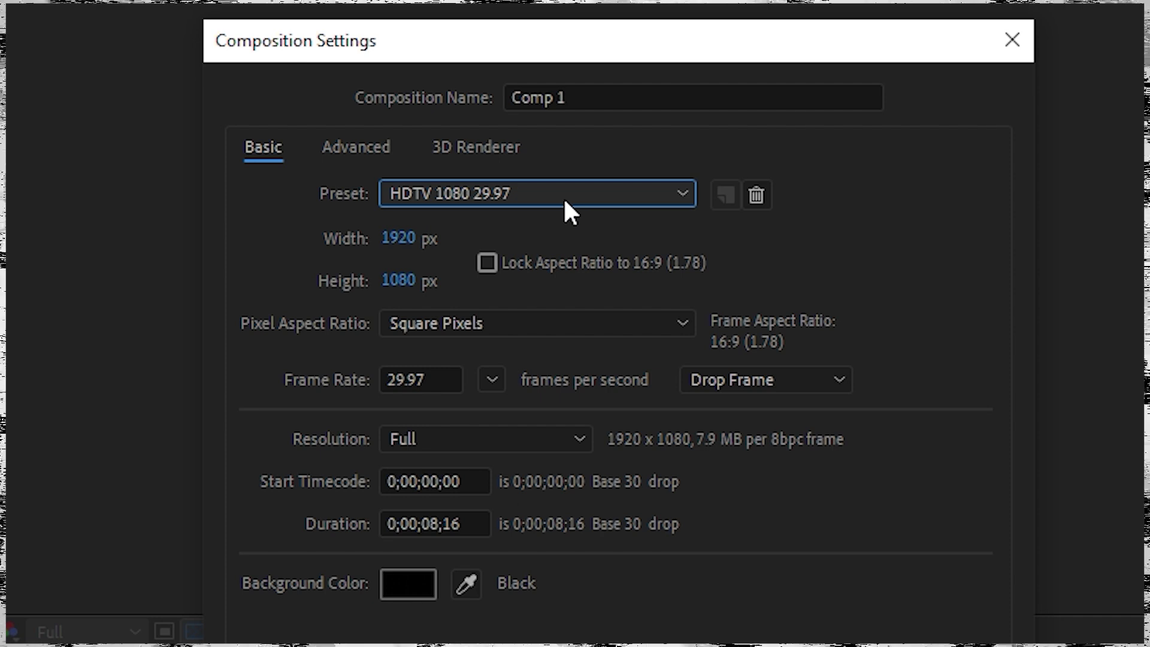
pyautogui.click(490, 383)
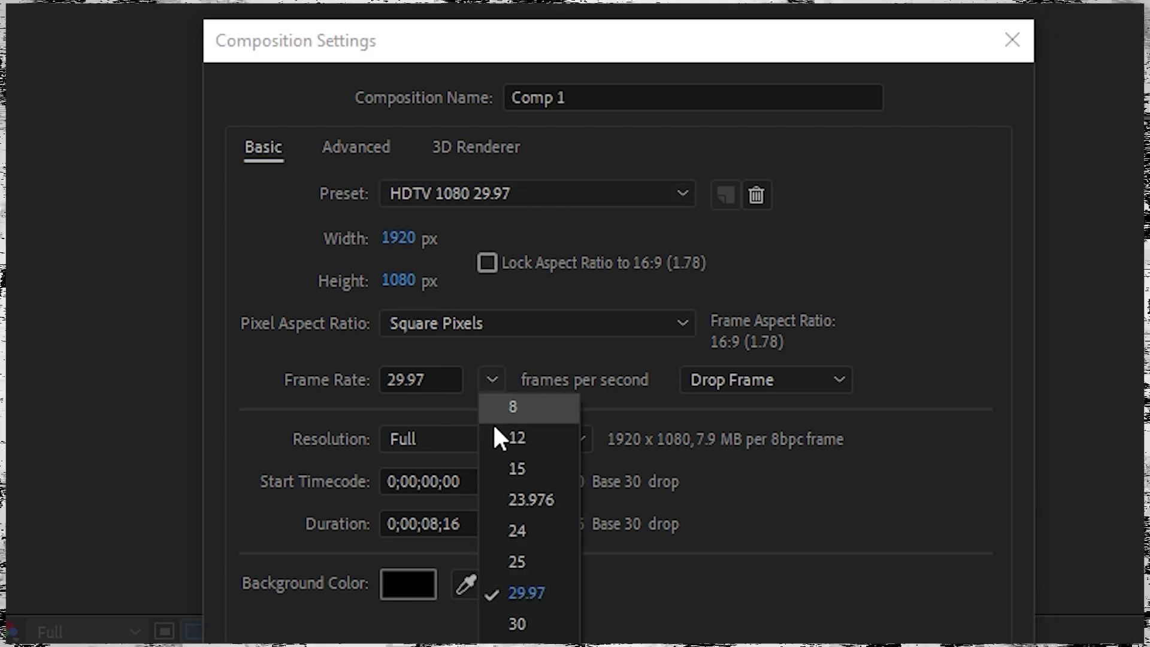
pyautogui.click(526, 467)
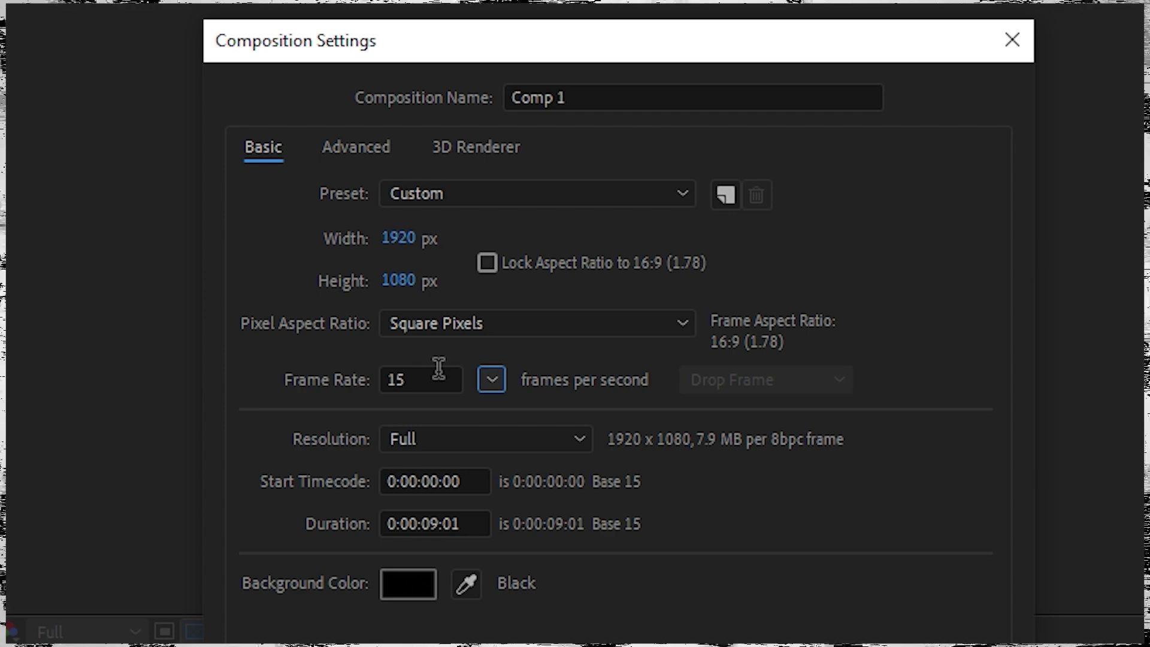
# Name the composition 'Shaky Text' and create it
pyautogui.write('Shaky Text')
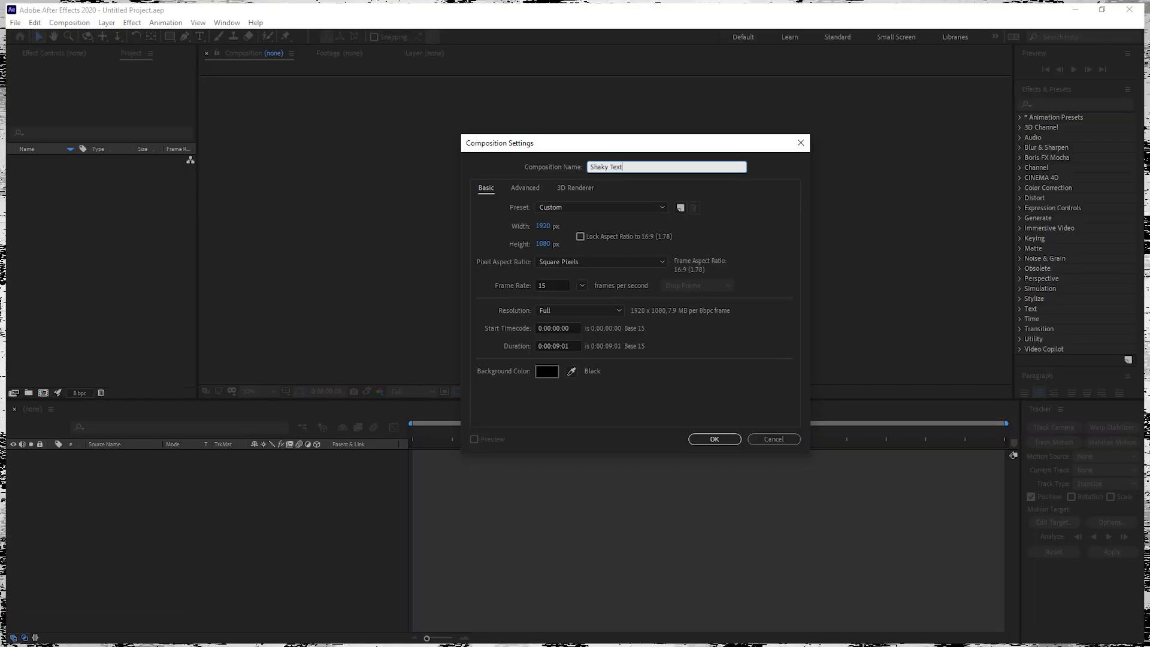
pyautogui.press('Return')
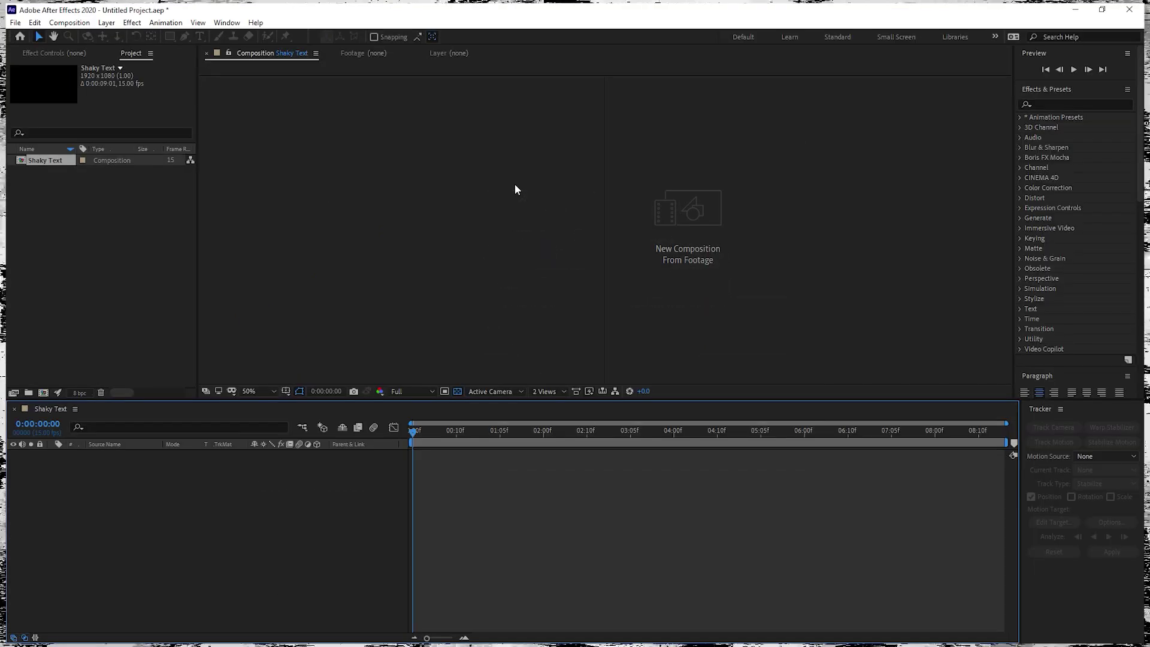
pyautogui.scroll(-1, 517, 327)
pyautogui.scroll(-2, 685, 281)
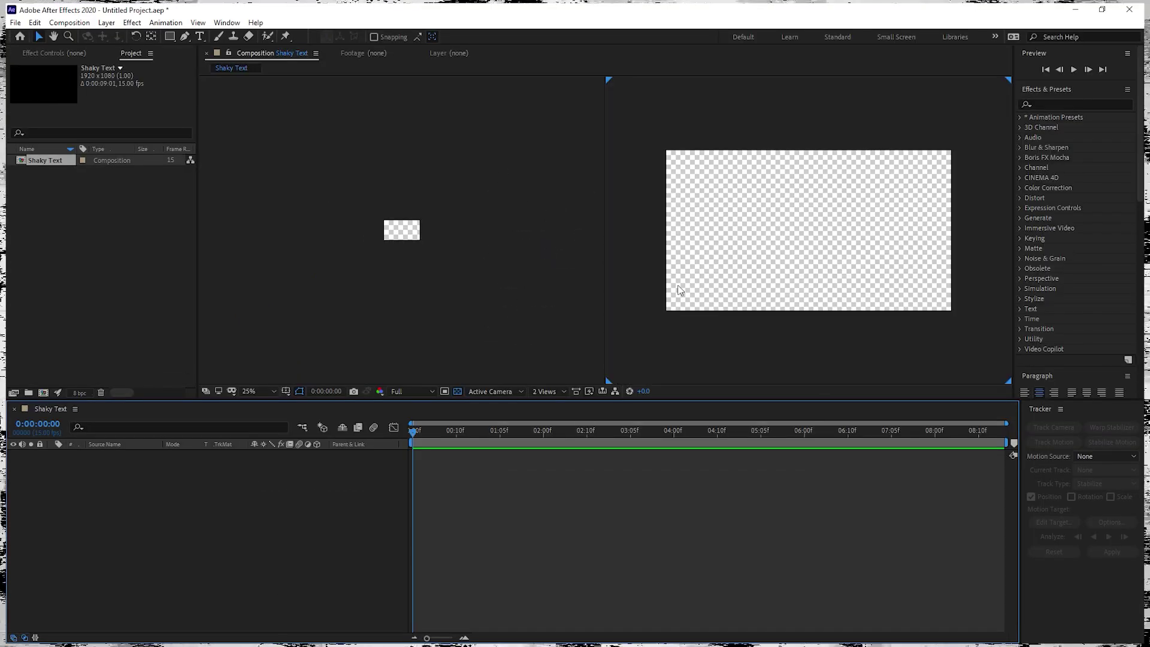
# Show the comp in a single view with the transparency grid off, zoomed to 50%
pyautogui.click(548, 391)
pyautogui.click(549, 404)
pyautogui.scroll(2, 685, 277)
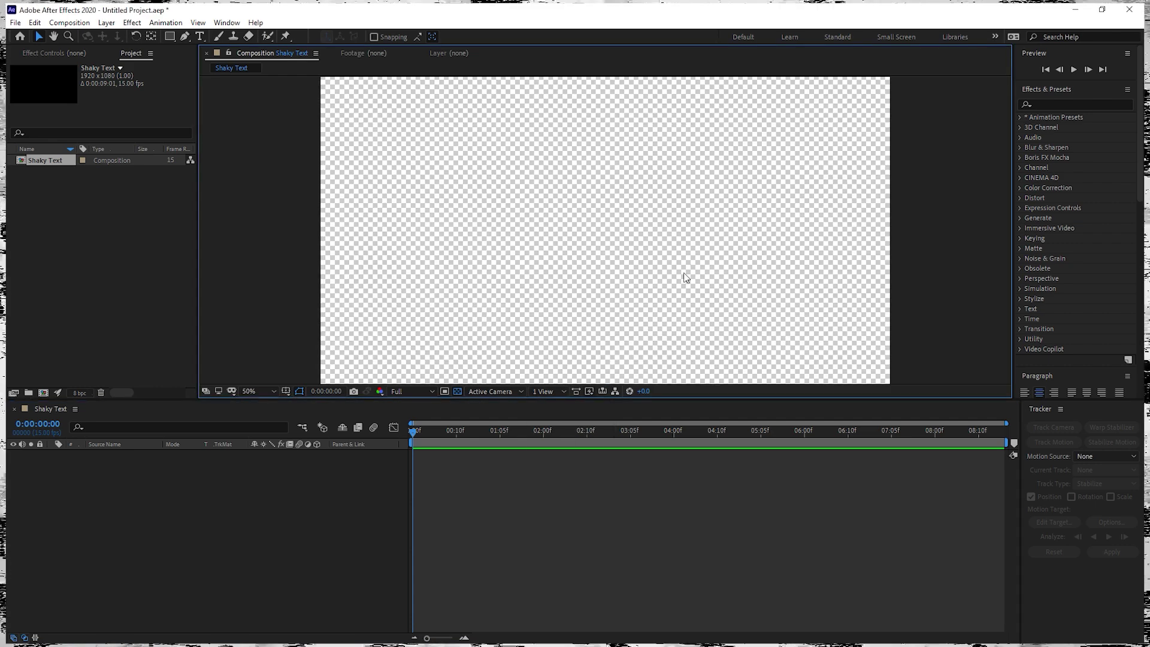
pyautogui.scroll(-2, 598, 254)
pyautogui.moveTo(598, 254)
pyautogui.mouseDown()
pyautogui.moveTo(593, 267)
pyautogui.moveTo(608, 249)
pyautogui.moveTo(617, 257)
pyautogui.mouseUp()
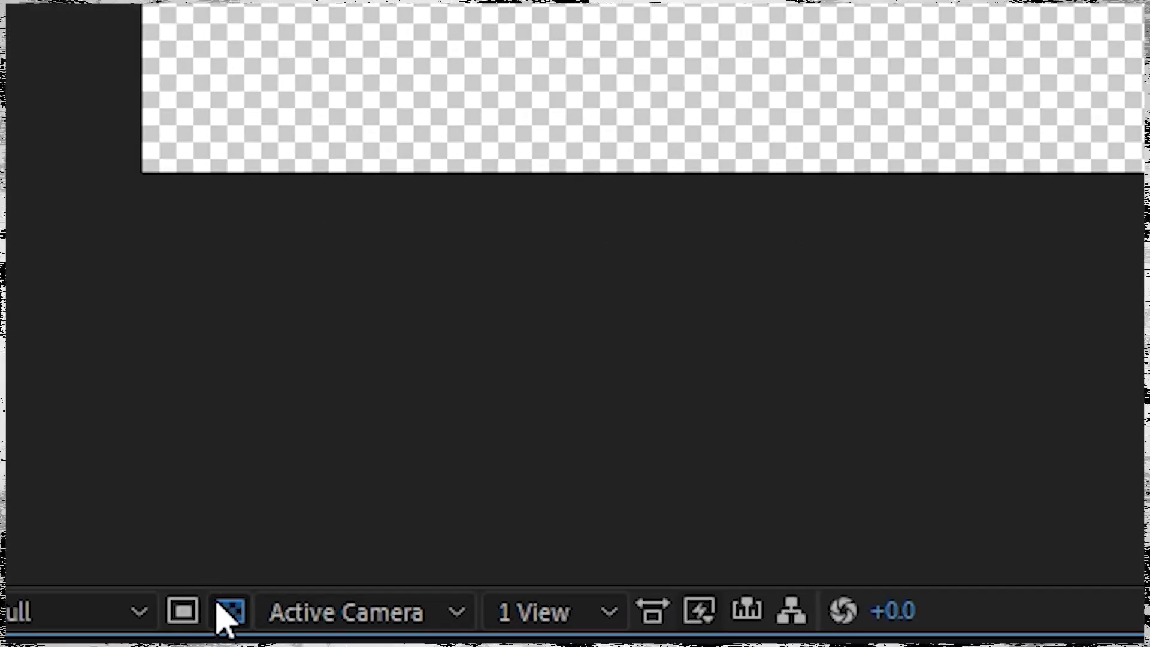
pyautogui.click(457, 440)
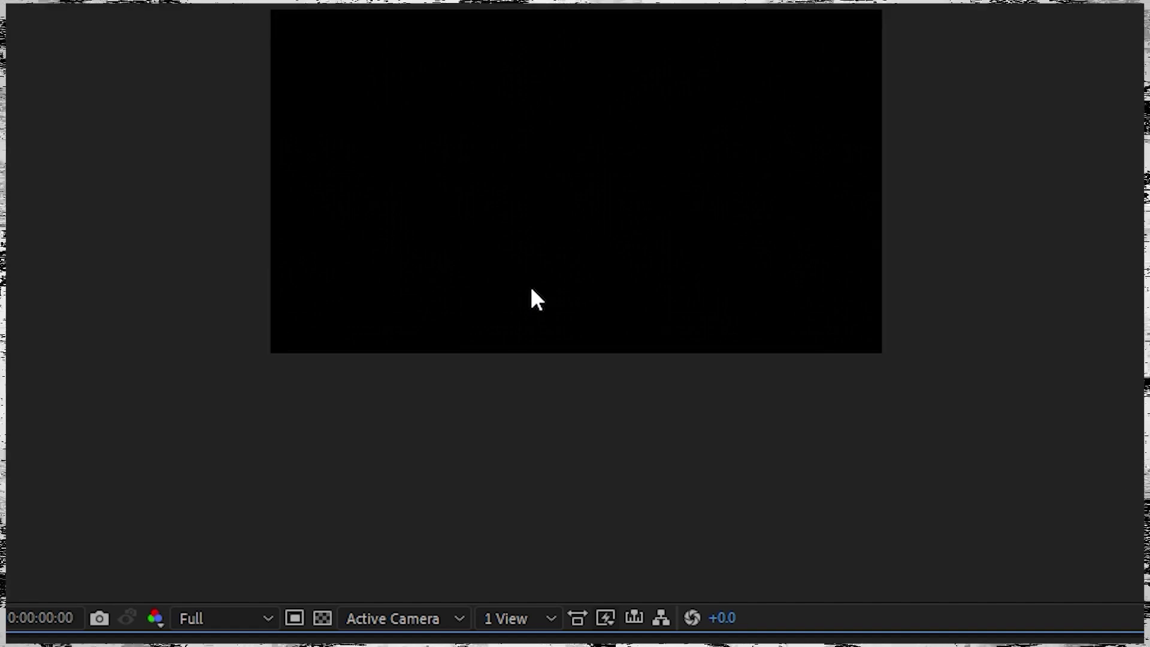
pyautogui.moveTo(565, 252); pyautogui.dragTo(552, 228)
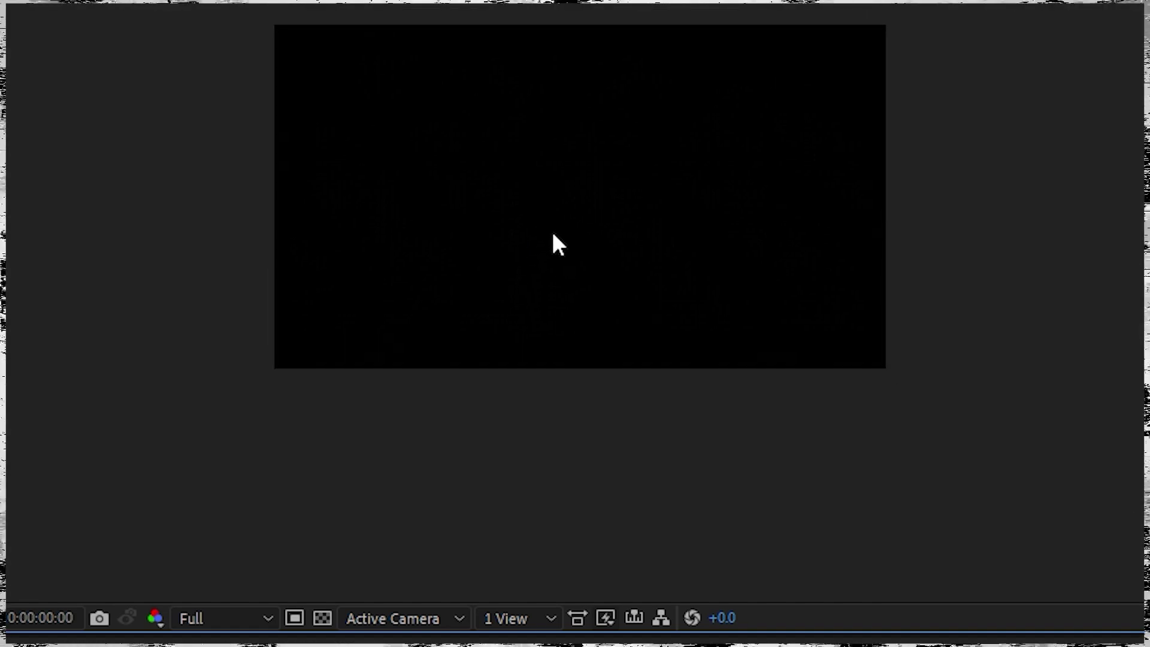
pyautogui.scroll(2, 552, 248)
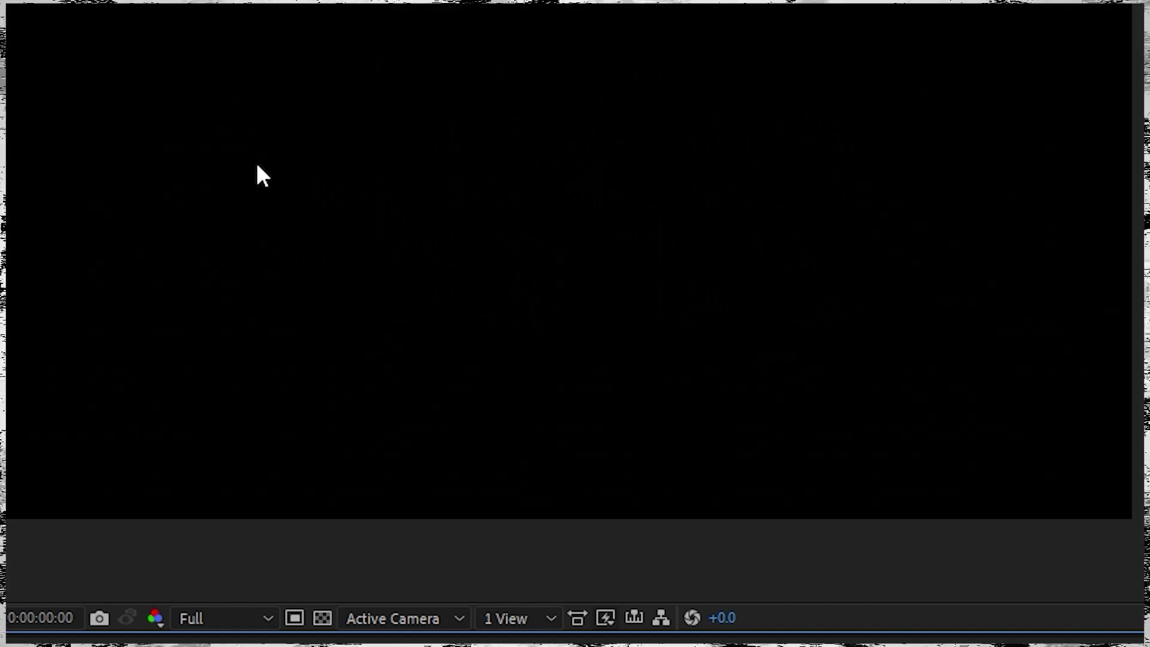
pyautogui.moveTo(526, 123); pyautogui.dragTo(580, 164)
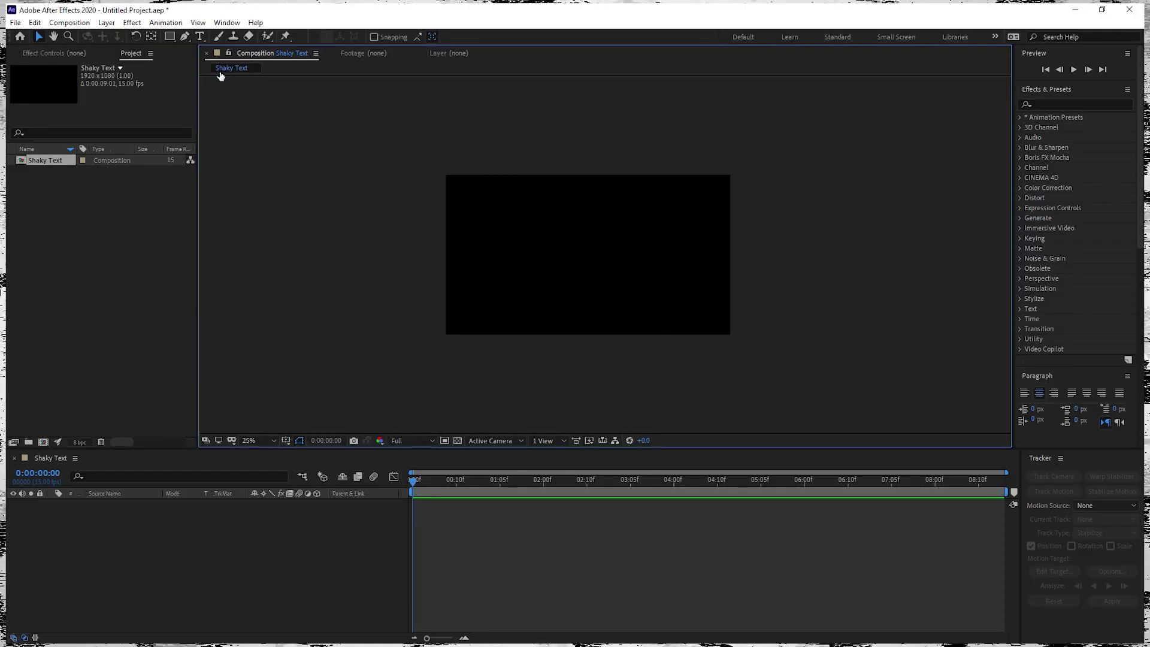
pyautogui.press('.')
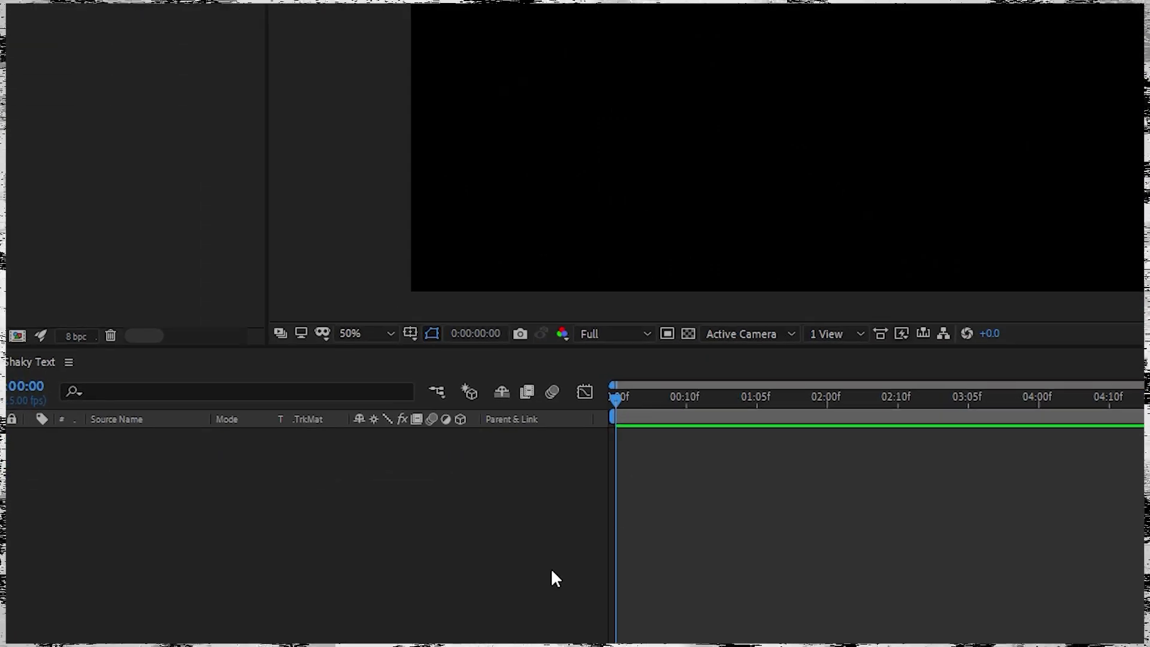
# Add a new 1920×1080 solid layer named 'Fractal Noise' from the Layer > New menu
pyautogui.rightClick(510, 467)
pyautogui.moveTo(592, 264)
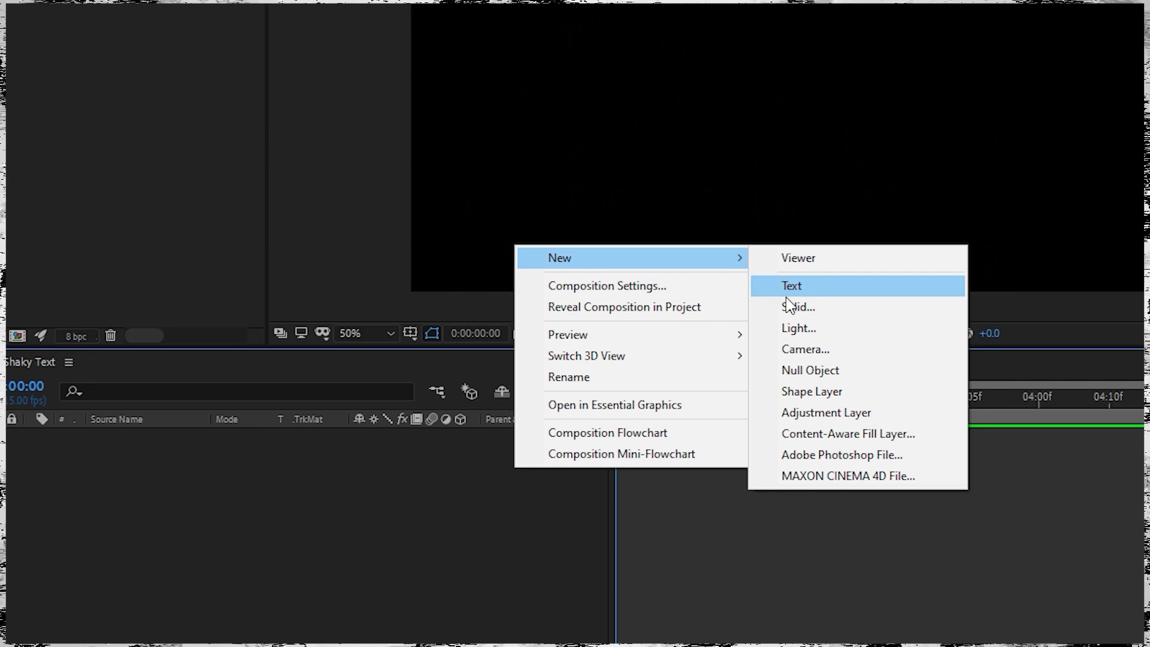
pyautogui.click(383, 473)
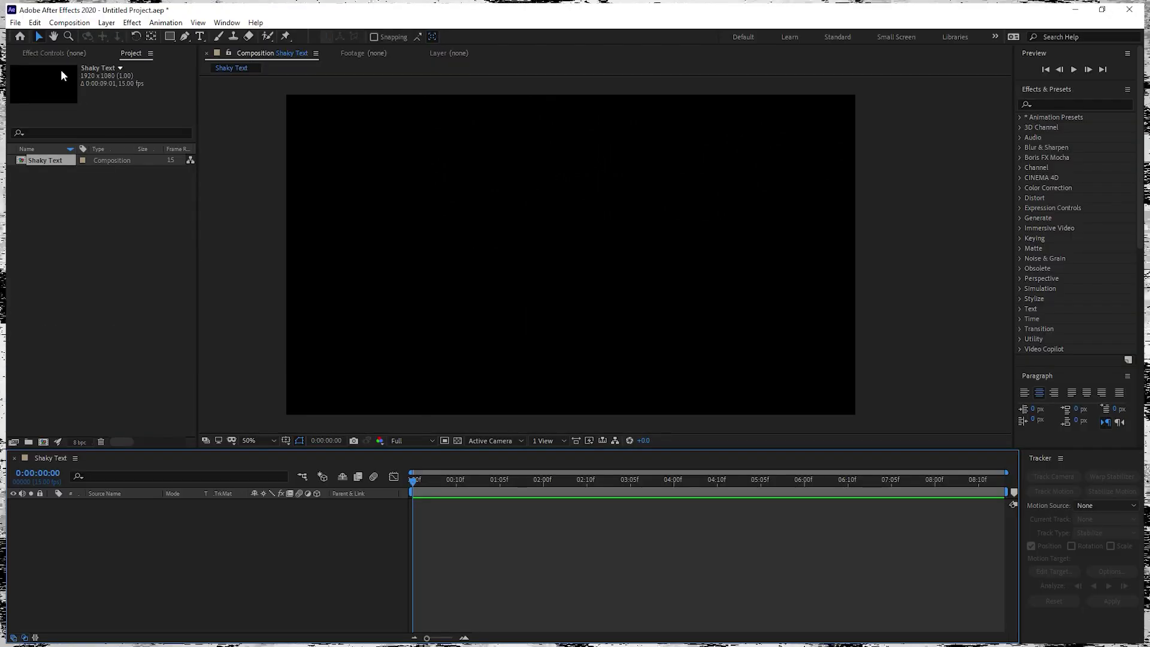
pyautogui.click(106, 23)
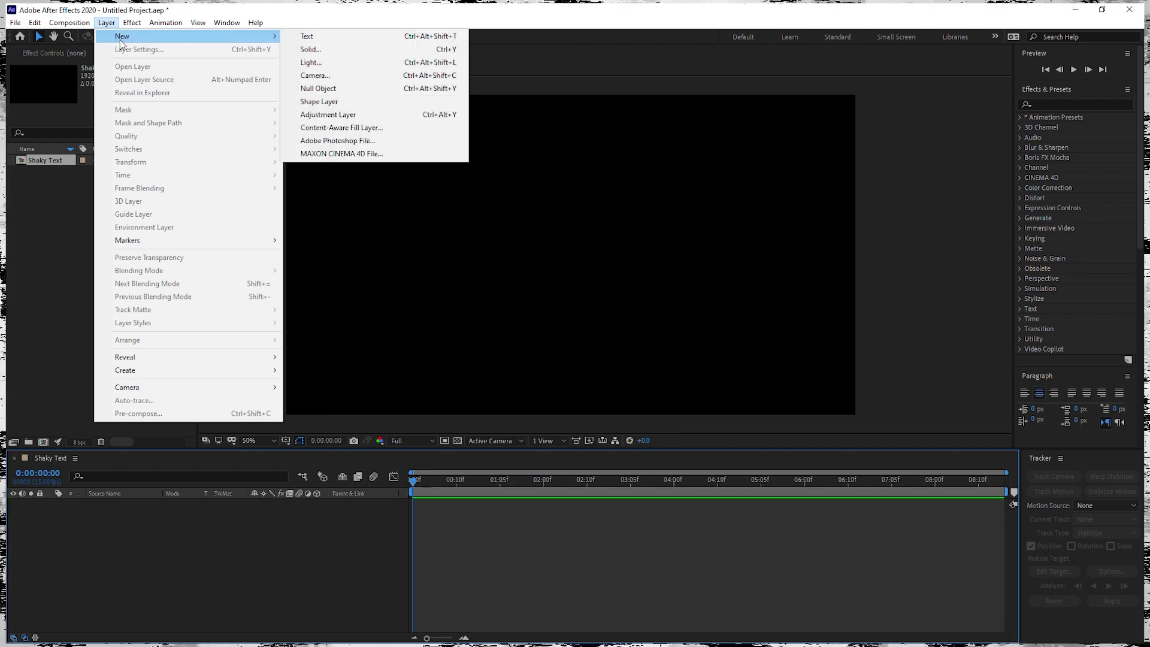
pyautogui.click(256, 22)
pyautogui.moveTo(106, 23)
pyautogui.moveTo(205, 37)
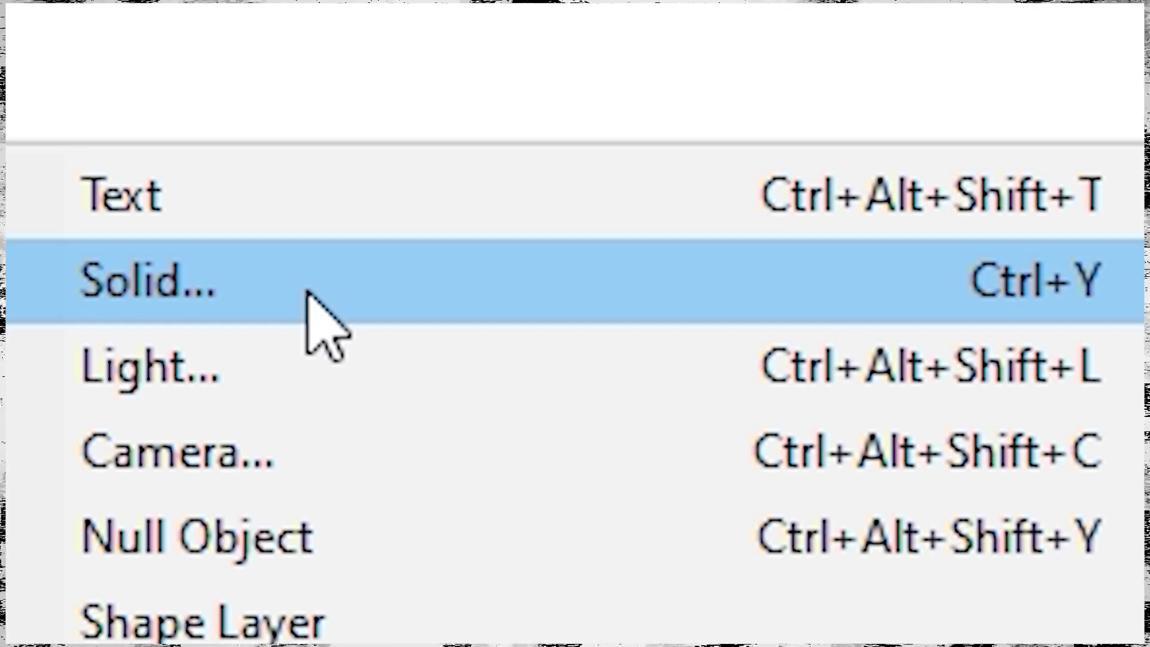
pyautogui.click(335, 50)
pyautogui.write('Fractal Noise')
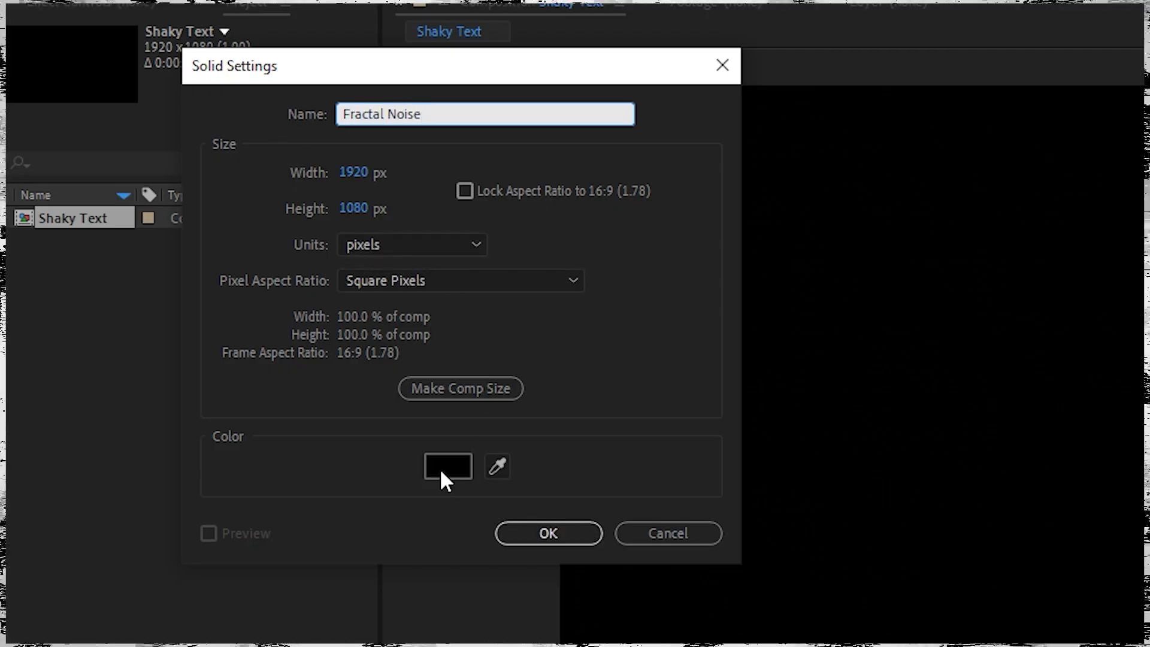
pyautogui.click(547, 533)
pyautogui.press(',')
pyautogui.press(',')
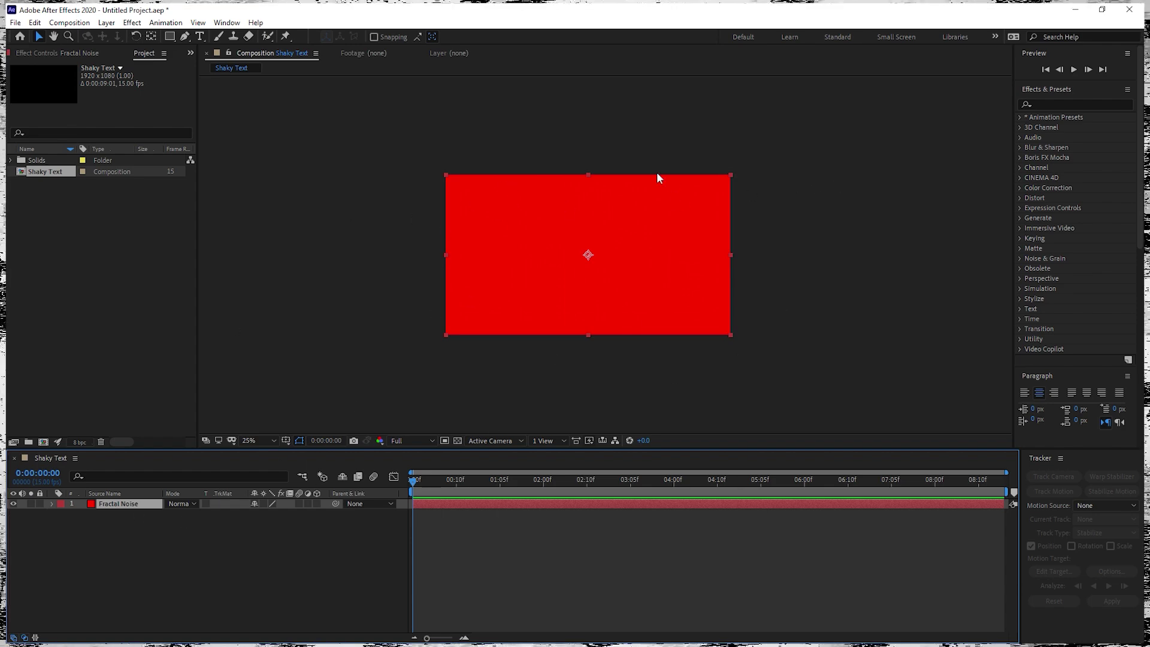
# Find 'fract' in Effects & Presets and apply Fractal Noise to the red solid
pyautogui.click(1061, 104)
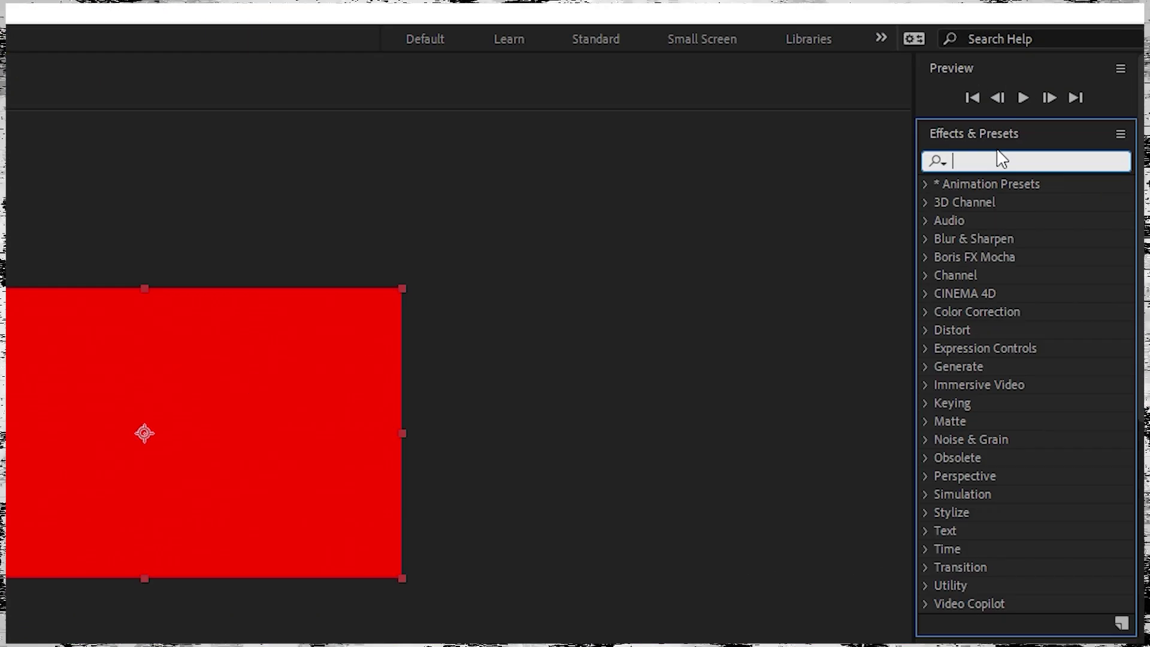
pyautogui.write('fra')
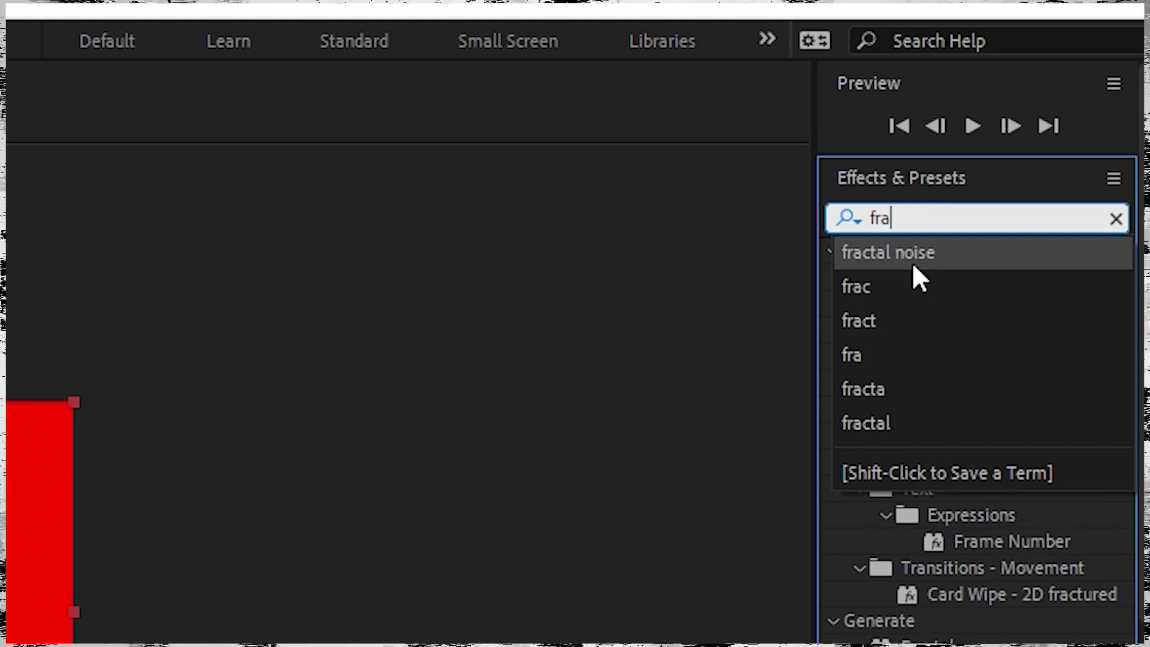
pyautogui.write('ct')
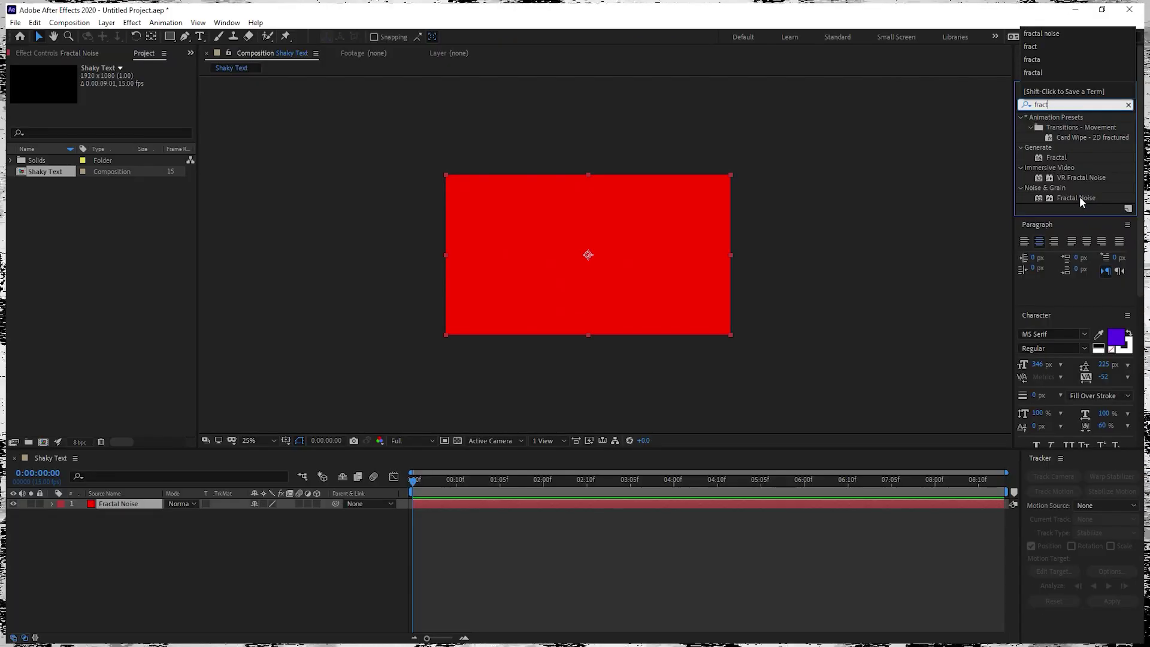
pyautogui.moveTo(1079, 197); pyautogui.dragTo(615, 279)
pyautogui.moveTo(547, 391); pyautogui.dragTo(548, 392)
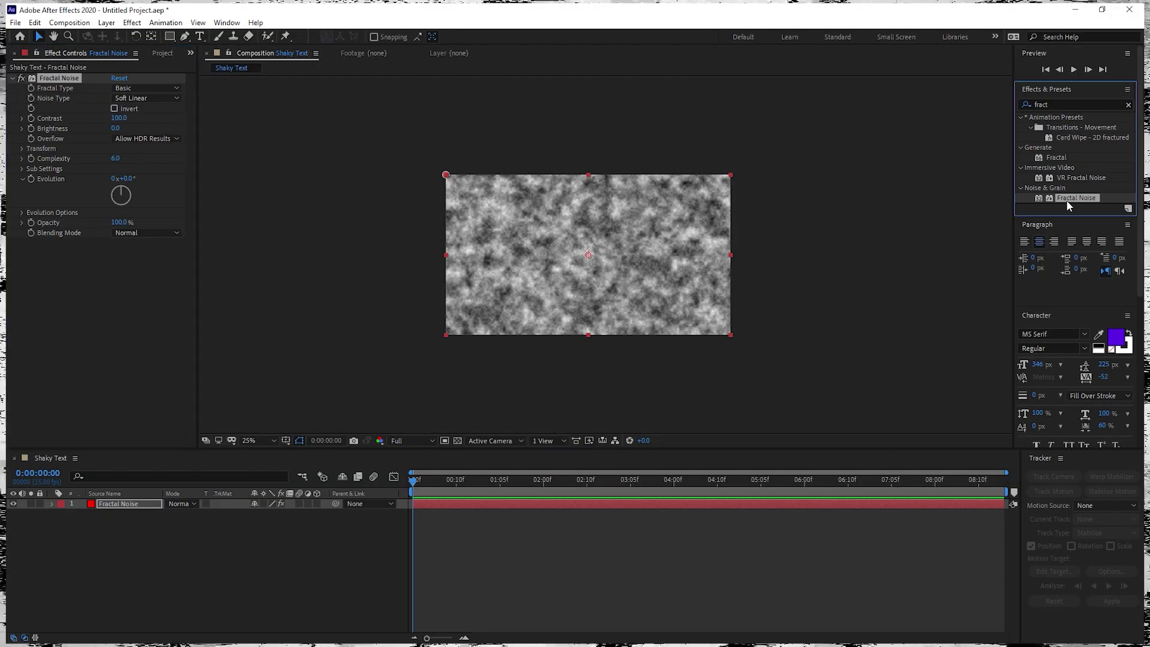
pyautogui.click(216, 595)
pyautogui.click(133, 508)
pyautogui.click(138, 557)
# Play back the composition to preview the grey fractal noise
pyautogui.moveTo(1031, 261); pyautogui.dragTo(91, 293)
pyautogui.press('space')
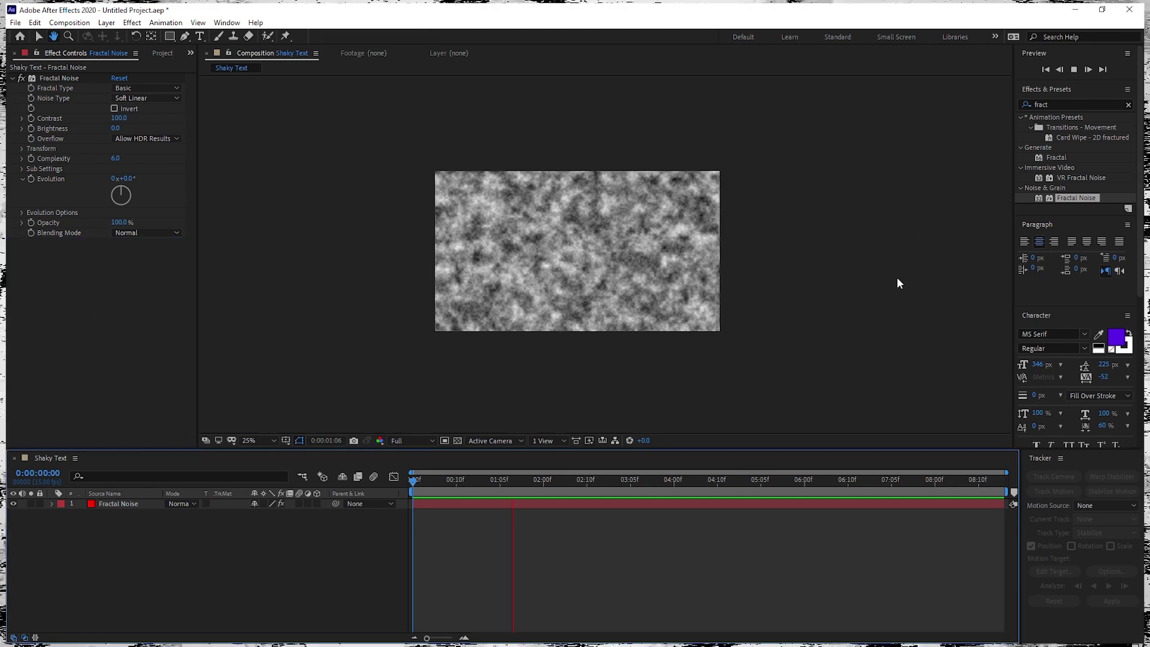
pyautogui.scroll(1, 622, 267)
pyautogui.moveTo(533, 281); pyautogui.dragTo(564, 285)
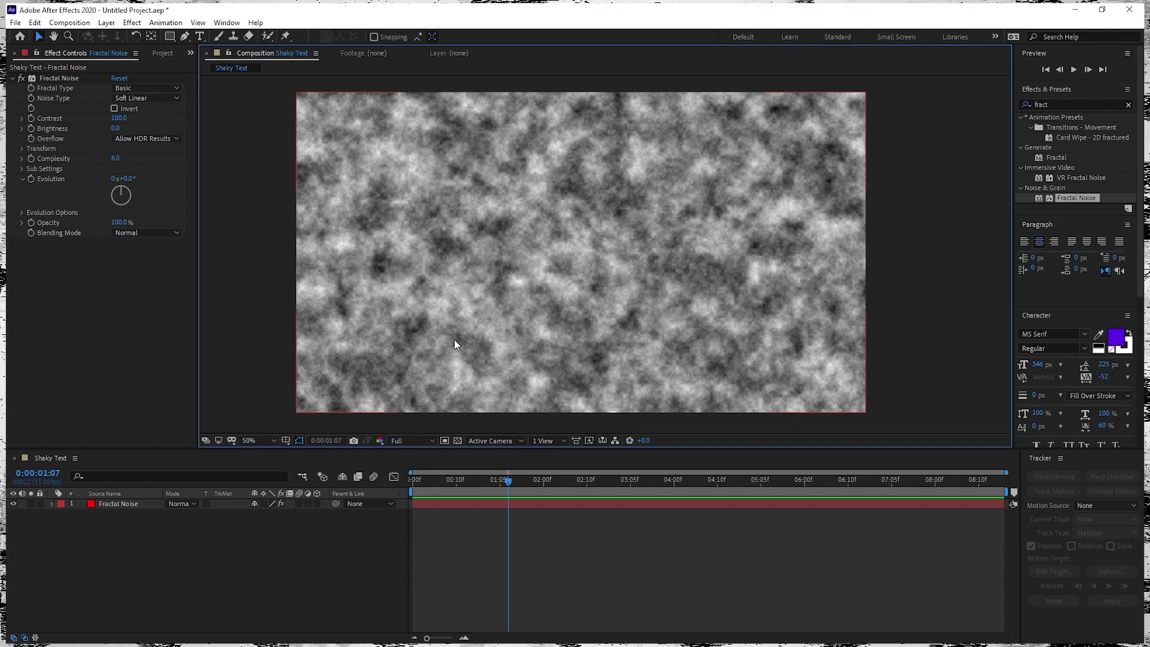
pyautogui.scroll(1, 574, 256)
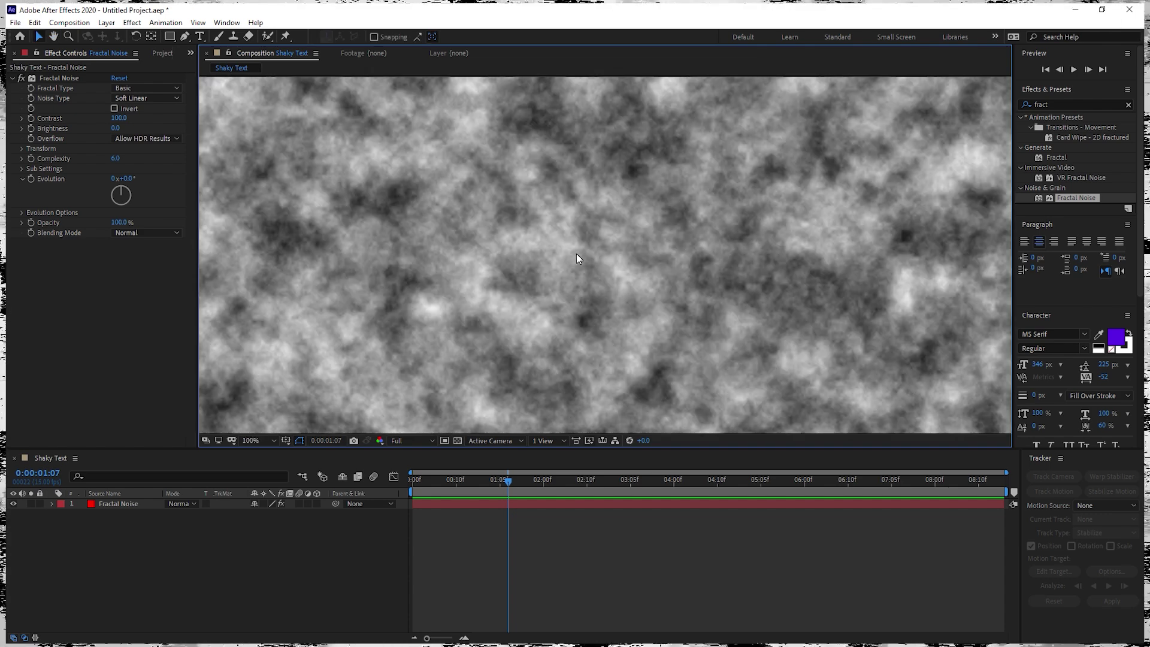
# Set Fractal Noise Contrast to 178.0 and Brightness to 9.0
pyautogui.scroll(-1, 576, 253)
pyautogui.moveTo(578, 249)
pyautogui.mouseDown()
pyautogui.moveTo(642, 269)
pyautogui.moveTo(591, 258)
pyautogui.mouseUp()
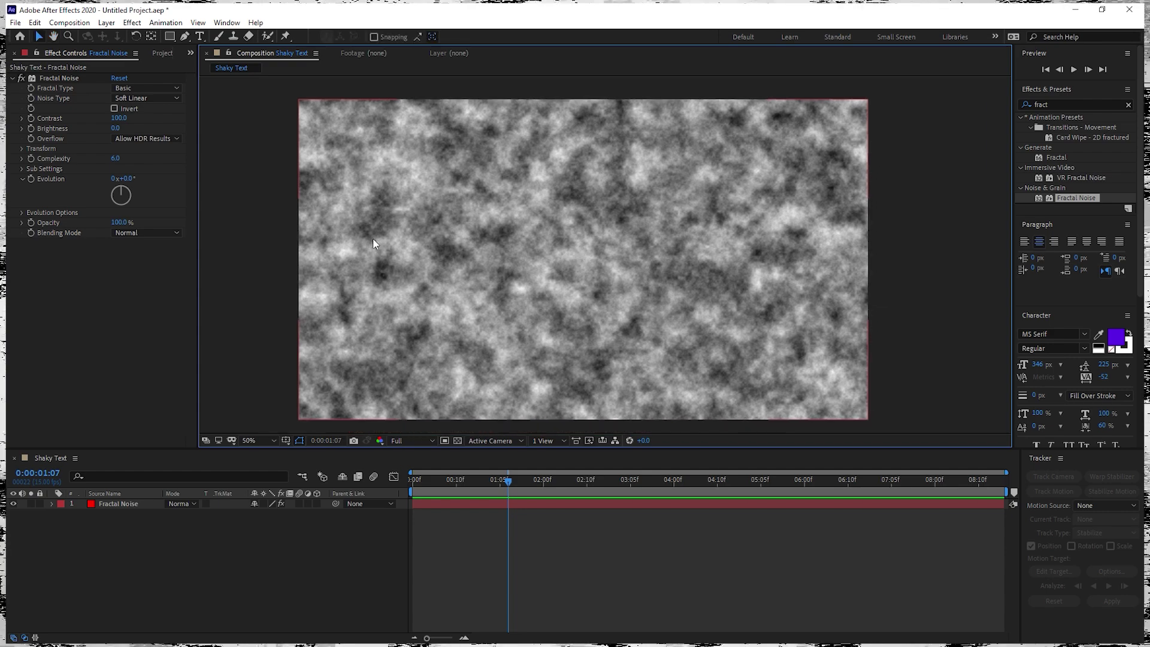
pyautogui.moveTo(118, 118); pyautogui.dragTo(55, 133)
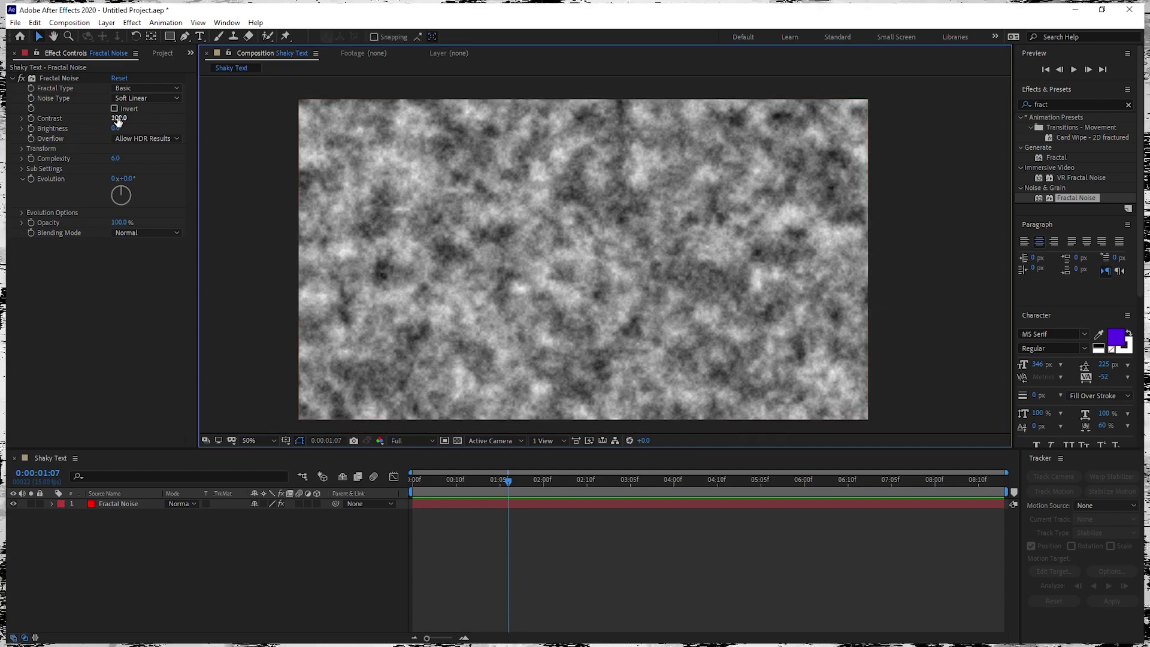
pyautogui.moveTo(237, 198); pyautogui.dragTo(366, 410)
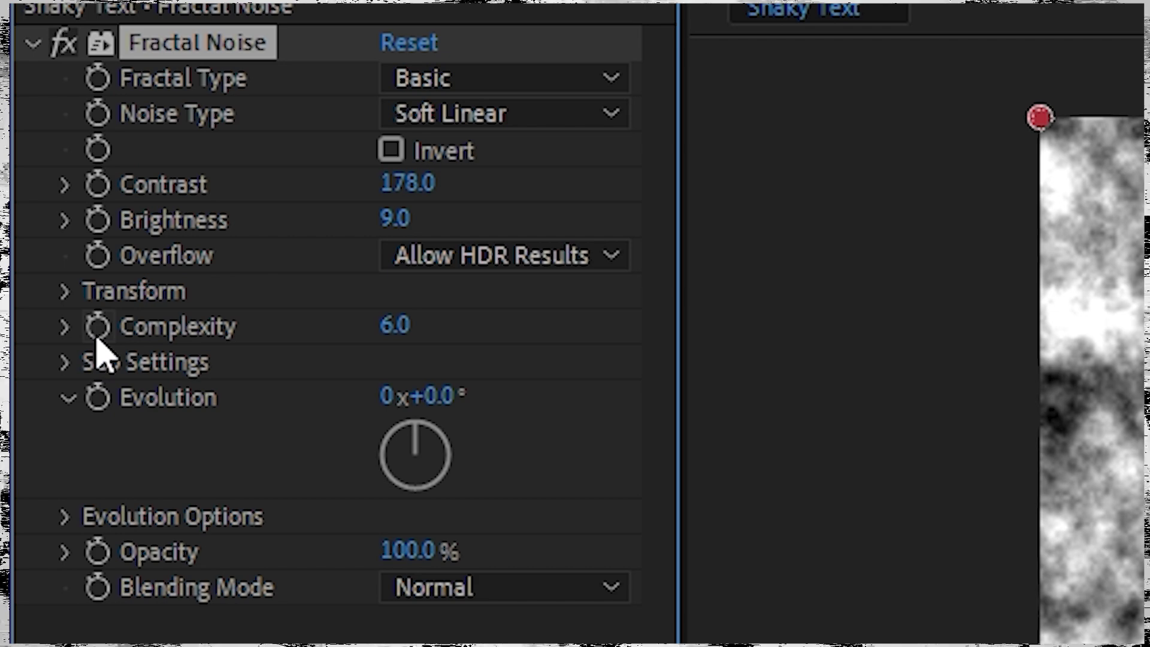
pyautogui.click(437, 336)
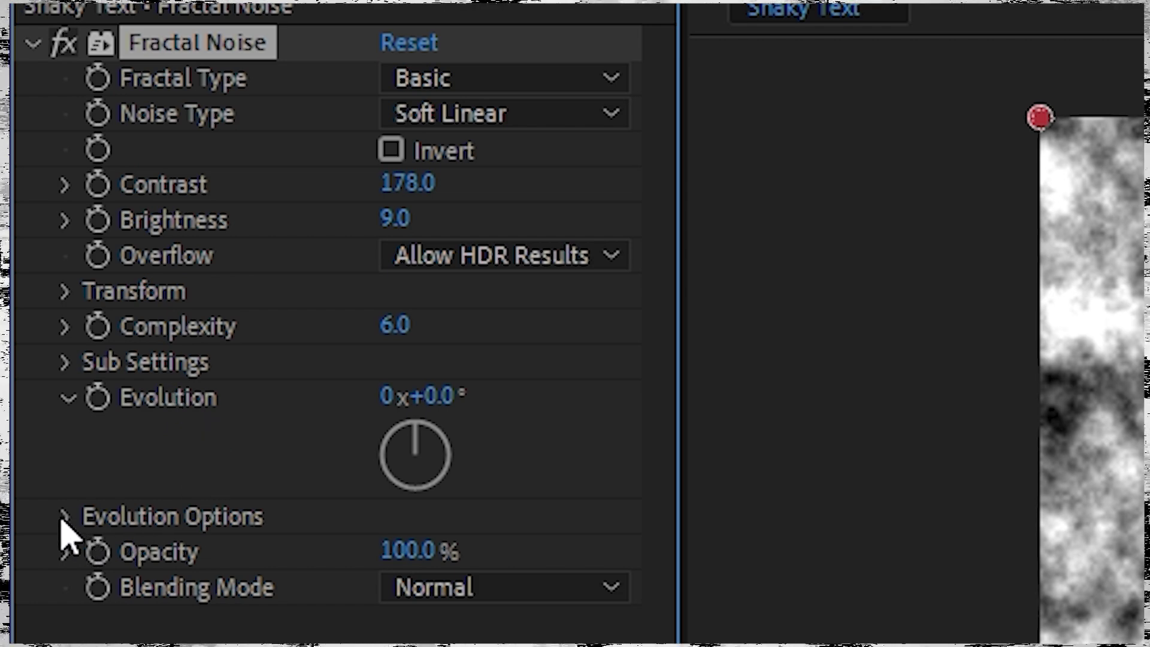
# Expand Evolution Options and enter the Random Seed expression time*2
pyautogui.click(64, 358)
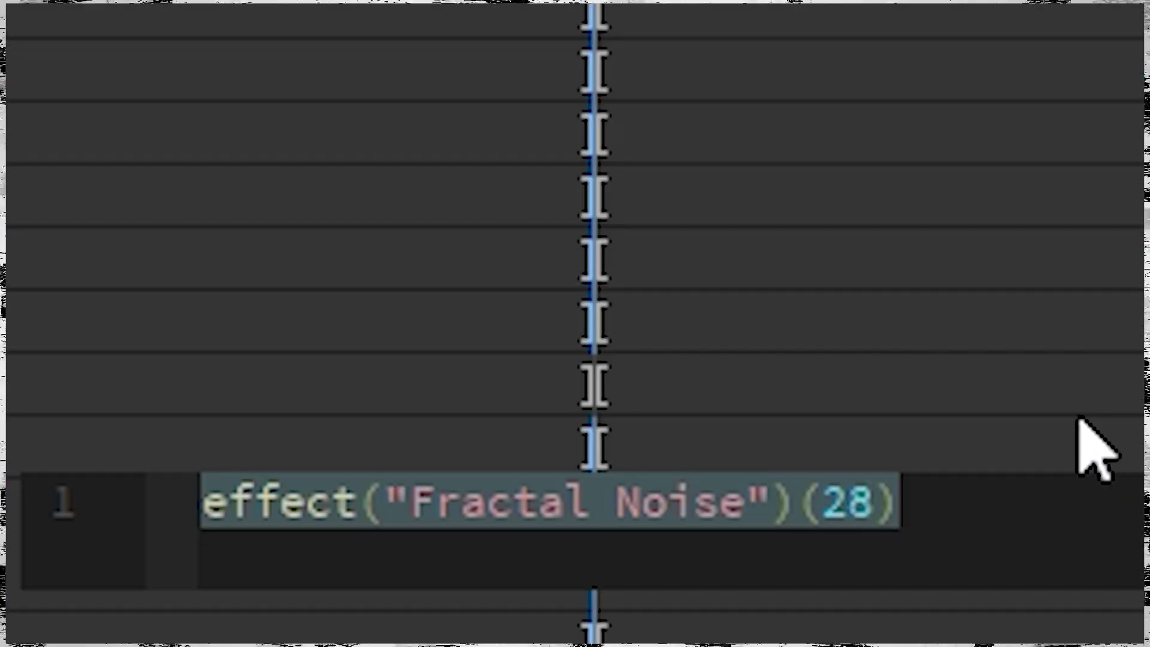
pyautogui.write('time*')
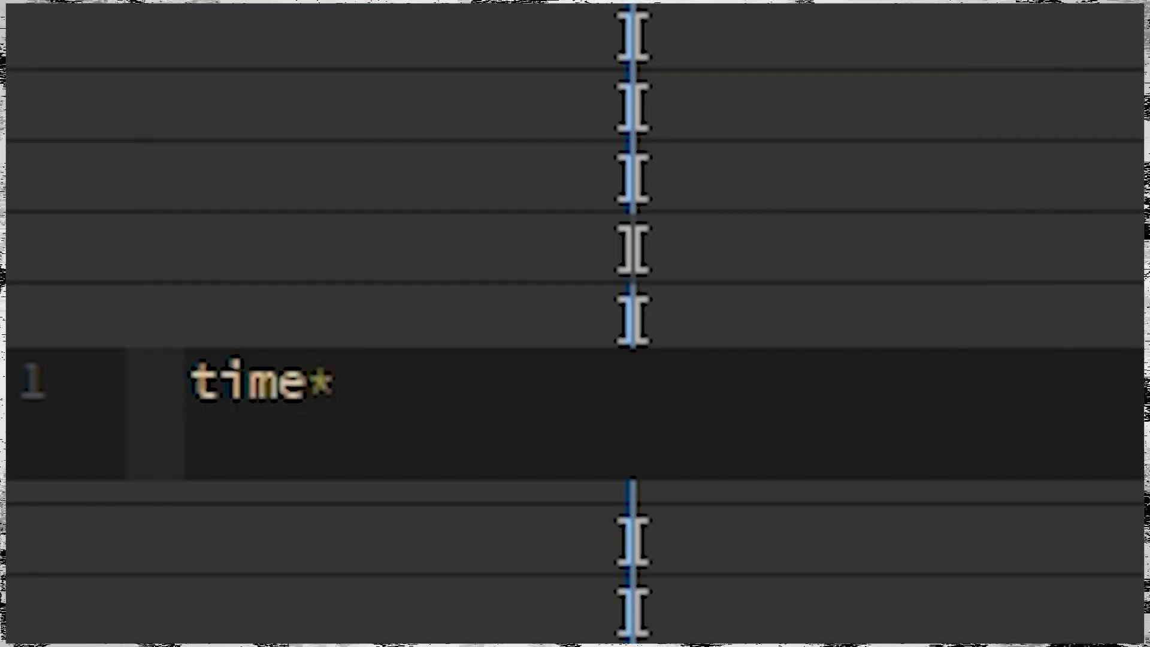
pyautogui.write('2')
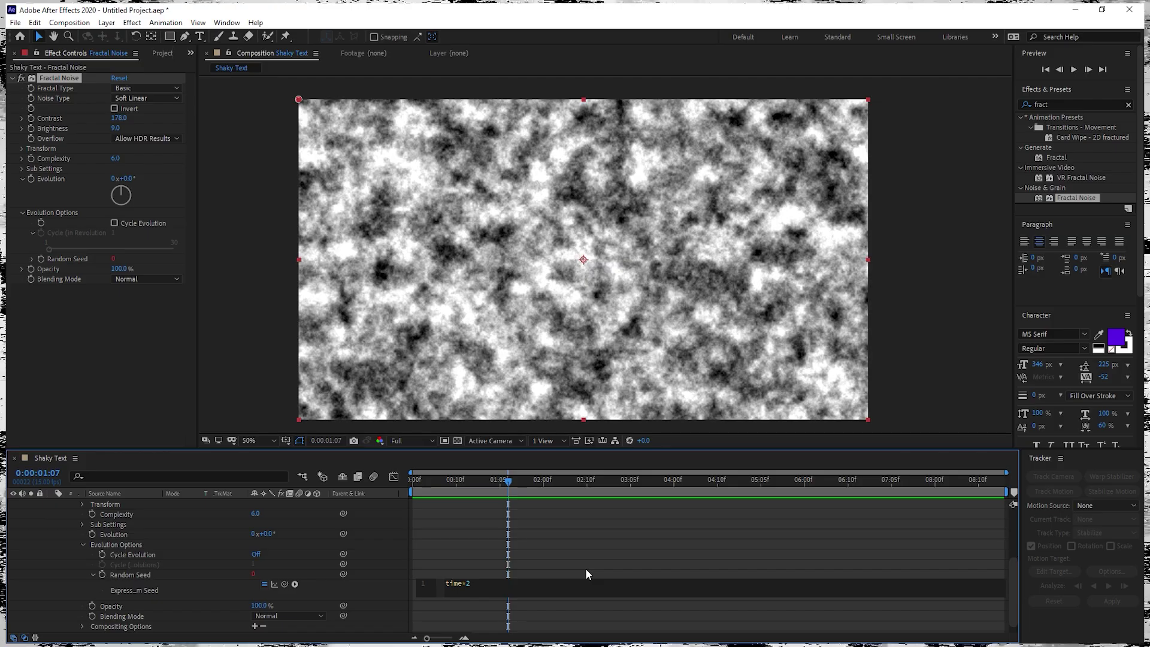
pyautogui.click(593, 554)
pyautogui.press('space')
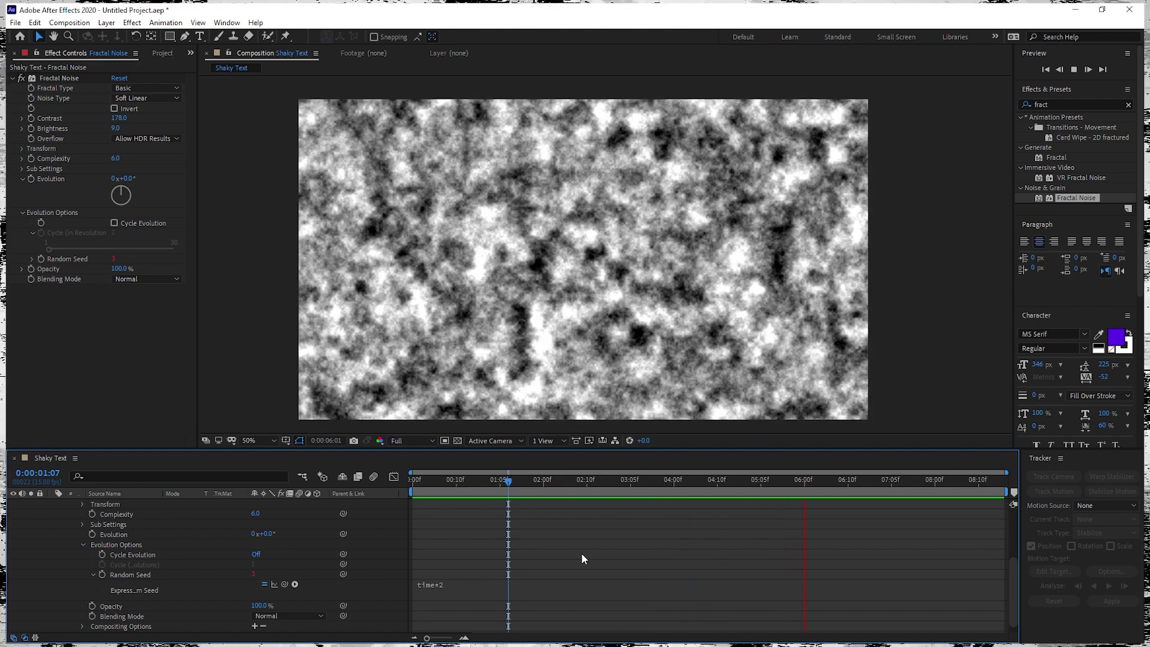
pyautogui.press('space')
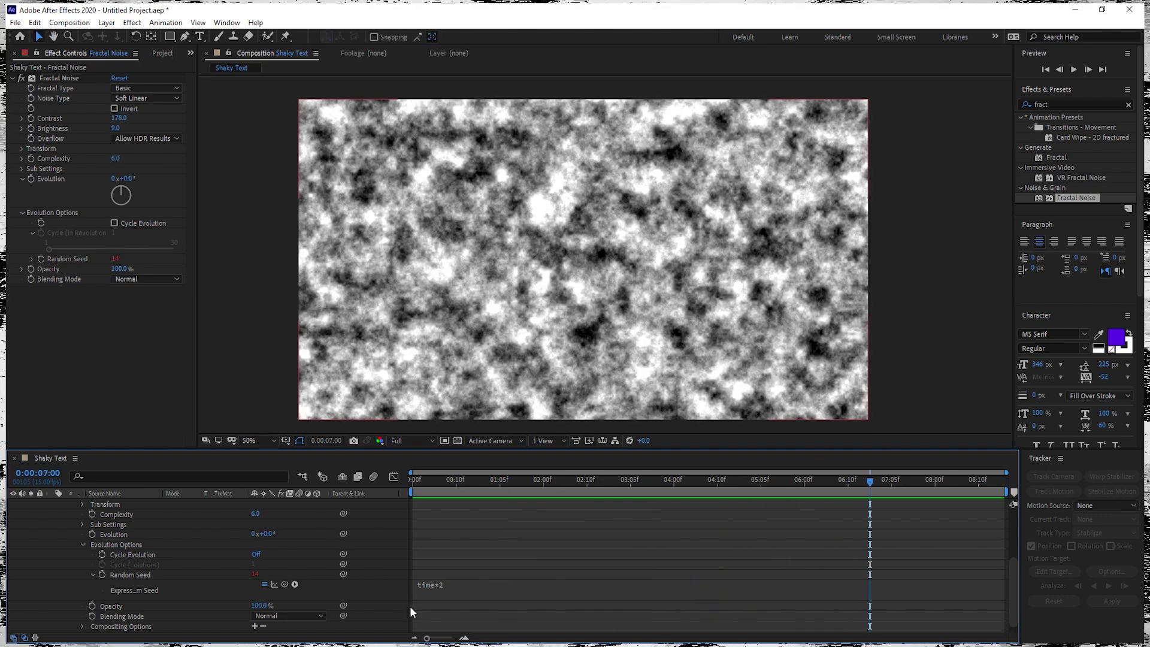
pyautogui.click(433, 590)
pyautogui.click(476, 586)
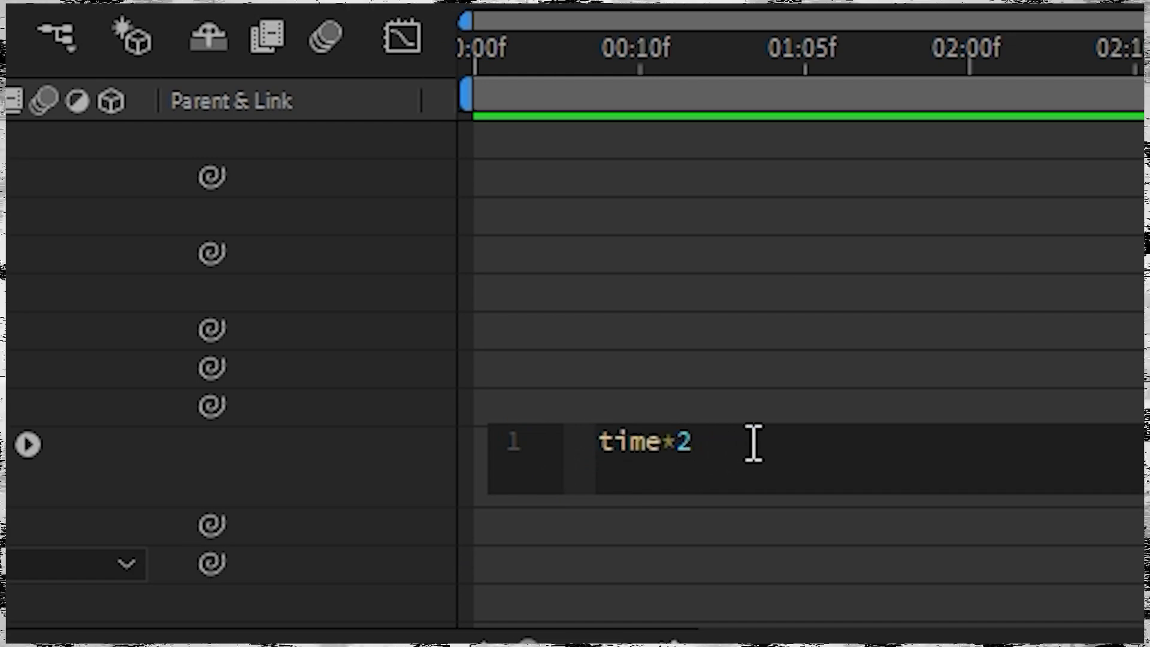
pyautogui.press('BackSpace')
pyautogui.write('1')
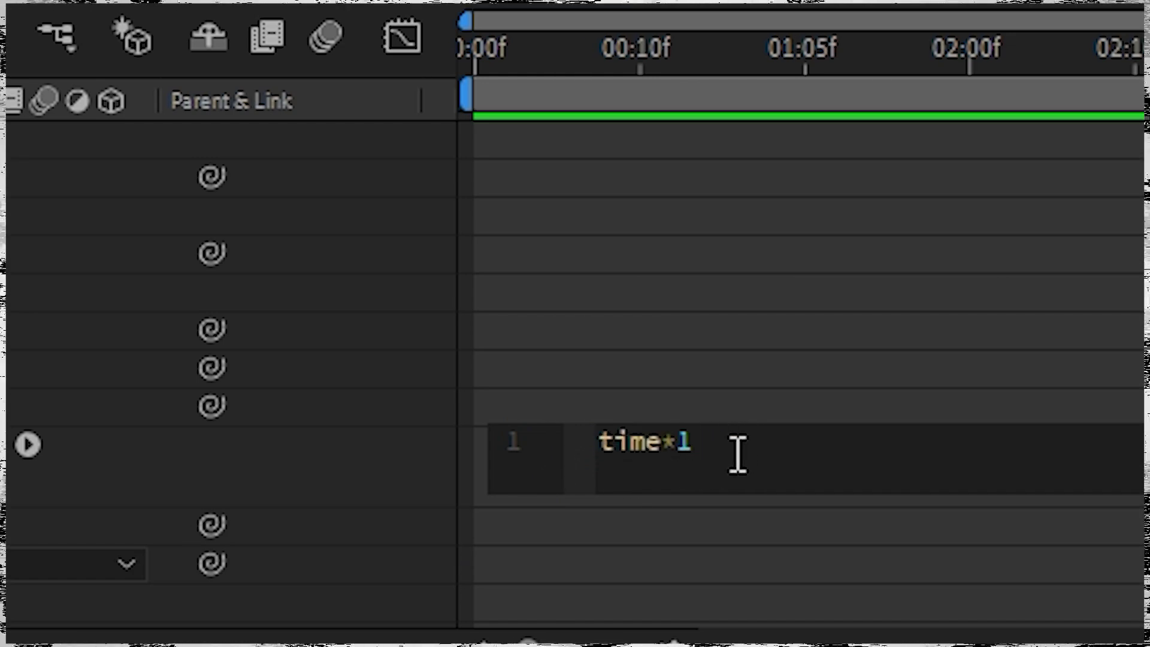
pyautogui.write('5')
pyautogui.click(558, 540)
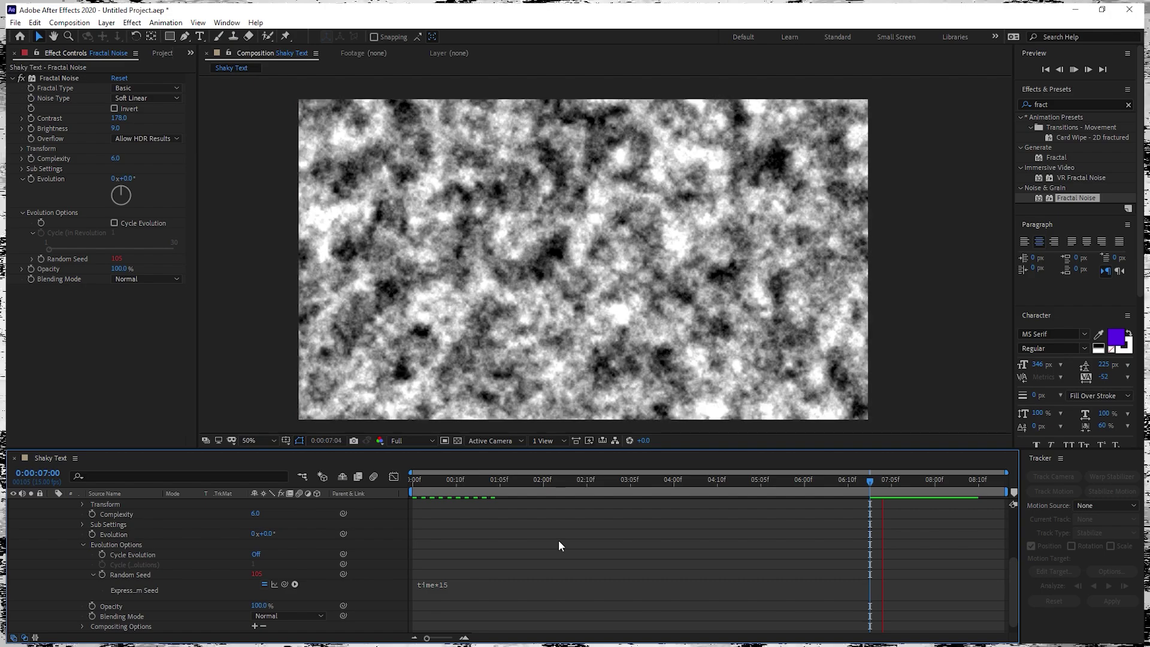
pyautogui.press('space')
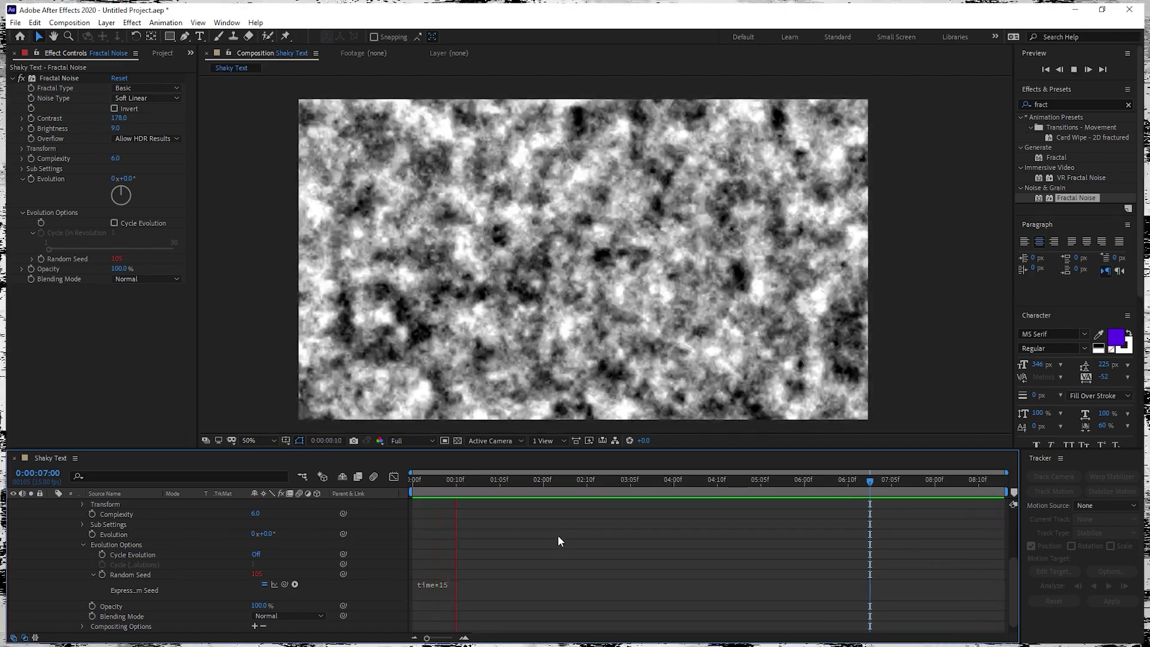
pyautogui.hotkey('ctrl', 'z')
pyautogui.press('space')
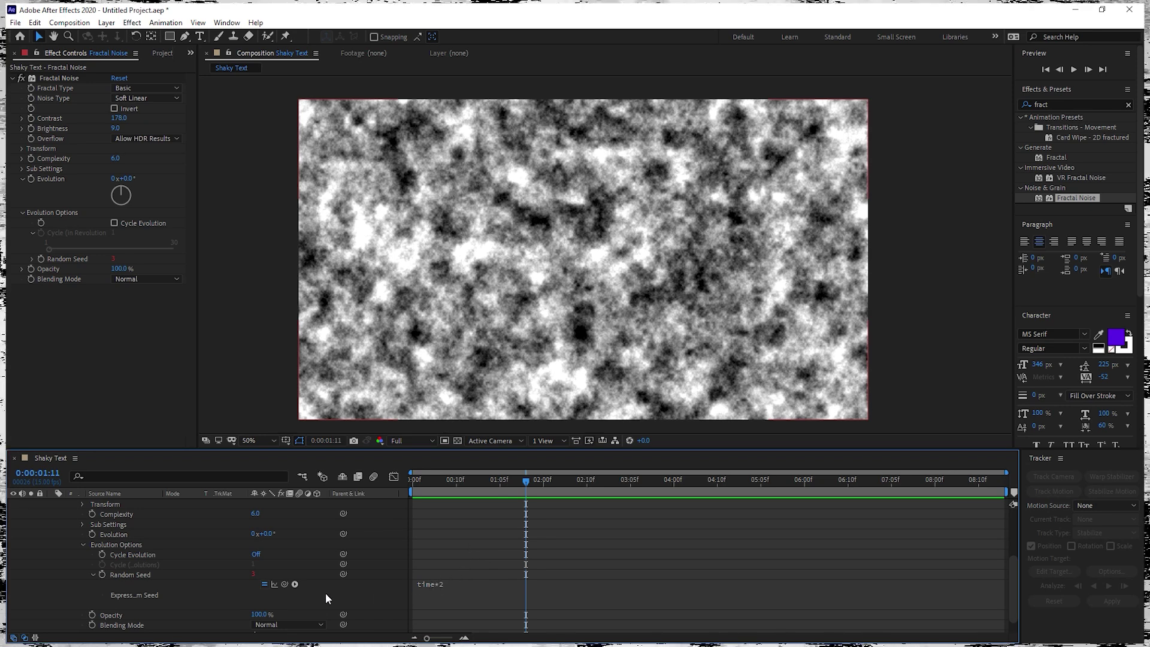
pyautogui.scroll(5, 484, 541)
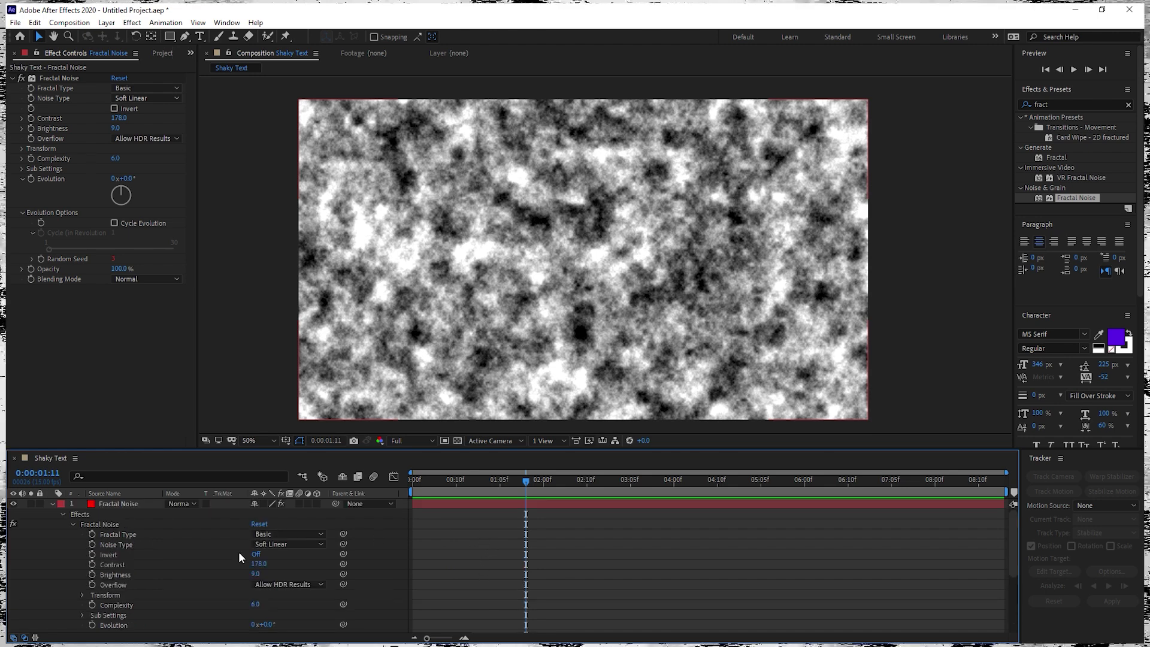
# Move the current time to 0:00:02:03
pyautogui.rightClick(131, 504)
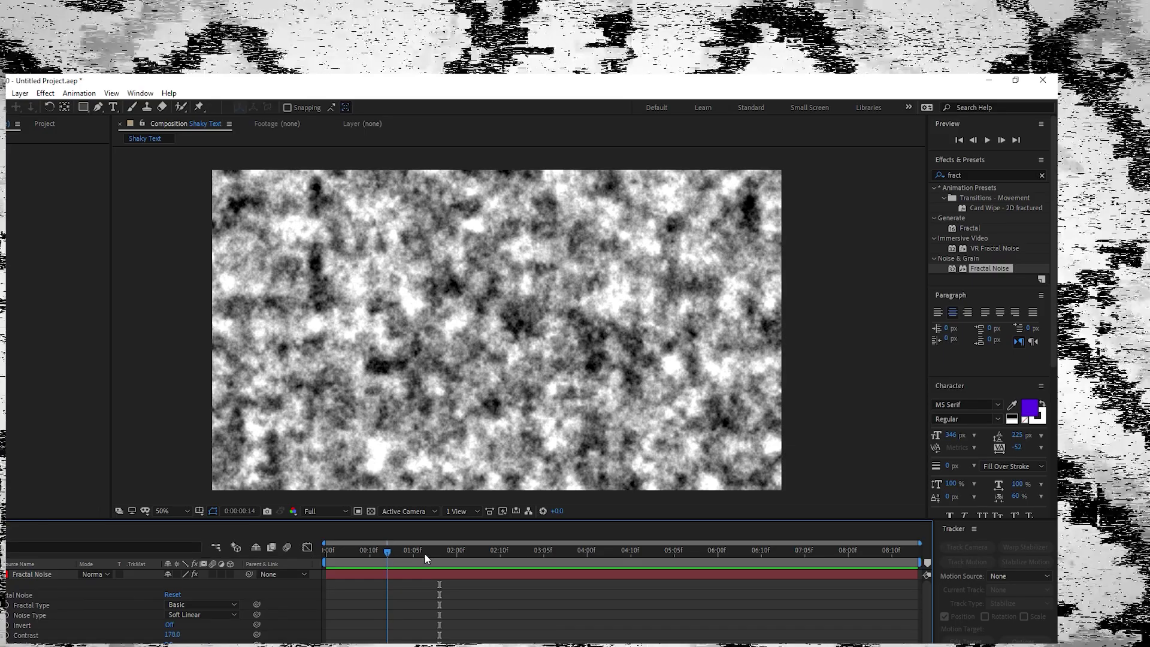
pyautogui.moveTo(510, 481); pyautogui.dragTo(562, 492)
pyautogui.moveTo(477, 568); pyautogui.dragTo(470, 567)
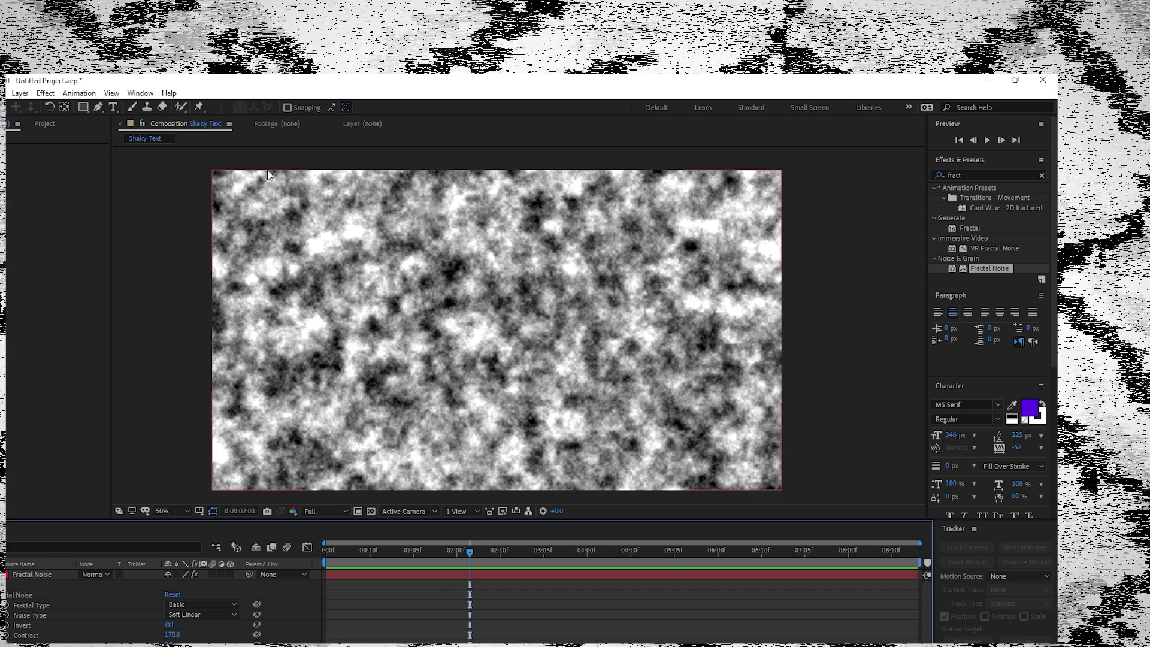
# Create a new composition named 'Yoshi is a great friend'
pyautogui.click(2, 93)
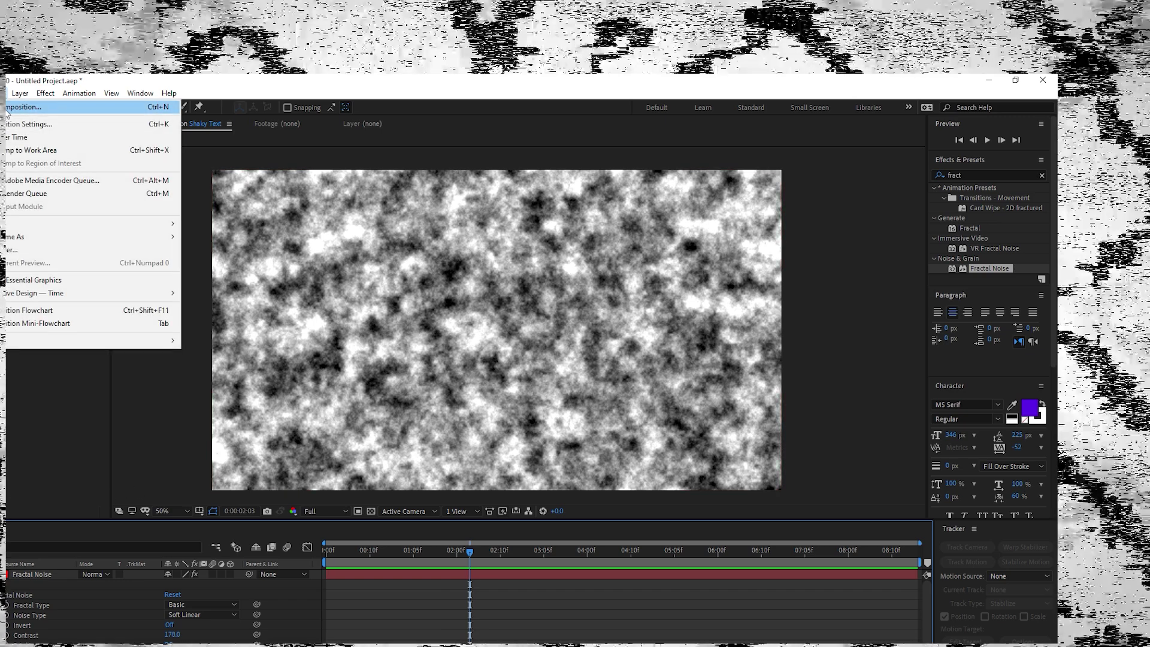
pyautogui.click(3, 124)
pyautogui.write('Yo')
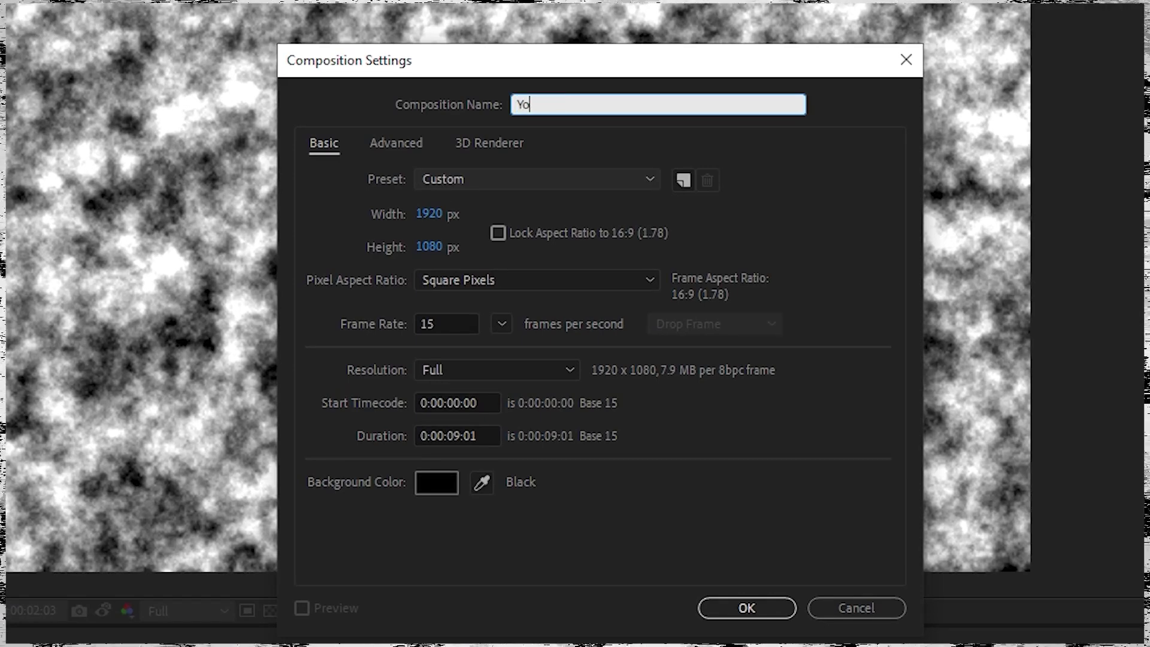
pyautogui.write('shi is a great friend')
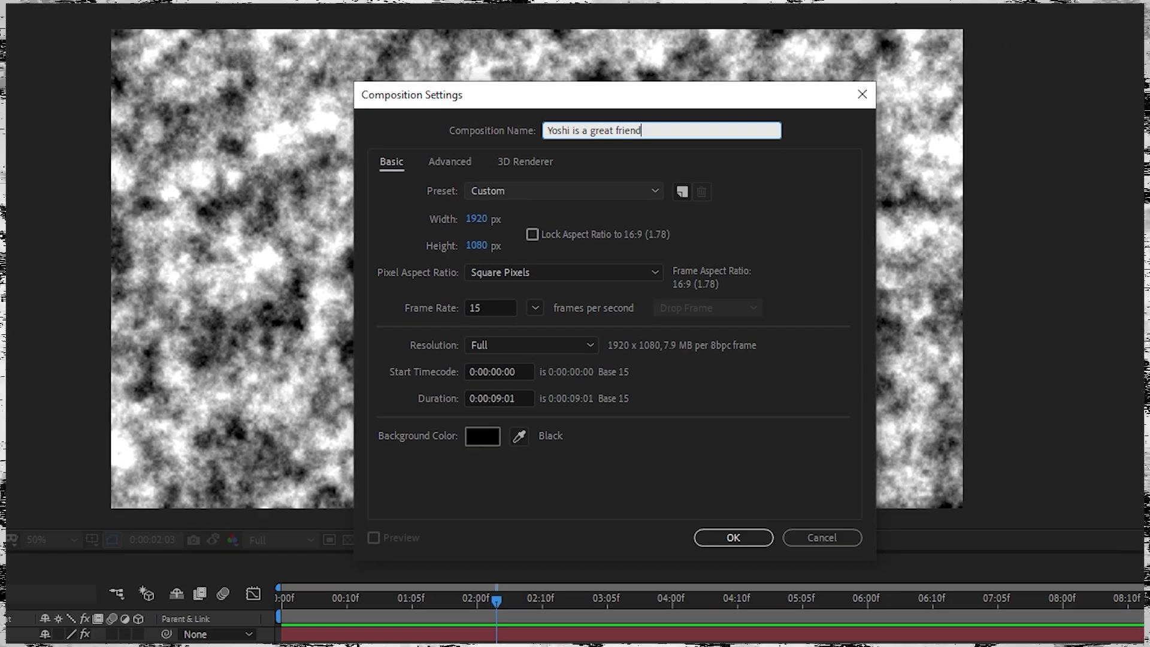
pyautogui.press('Return')
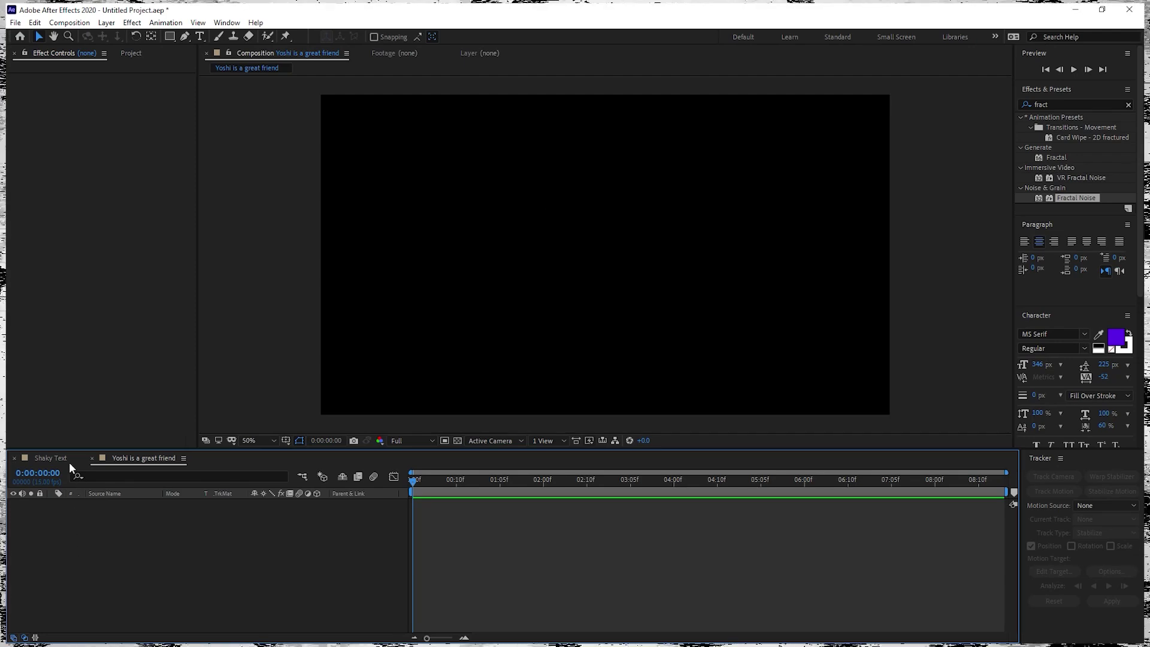
# Switch back and forth between the Shaky Text and new composition timelines
pyautogui.click(49, 460)
pyautogui.click(138, 458)
pyautogui.click(52, 457)
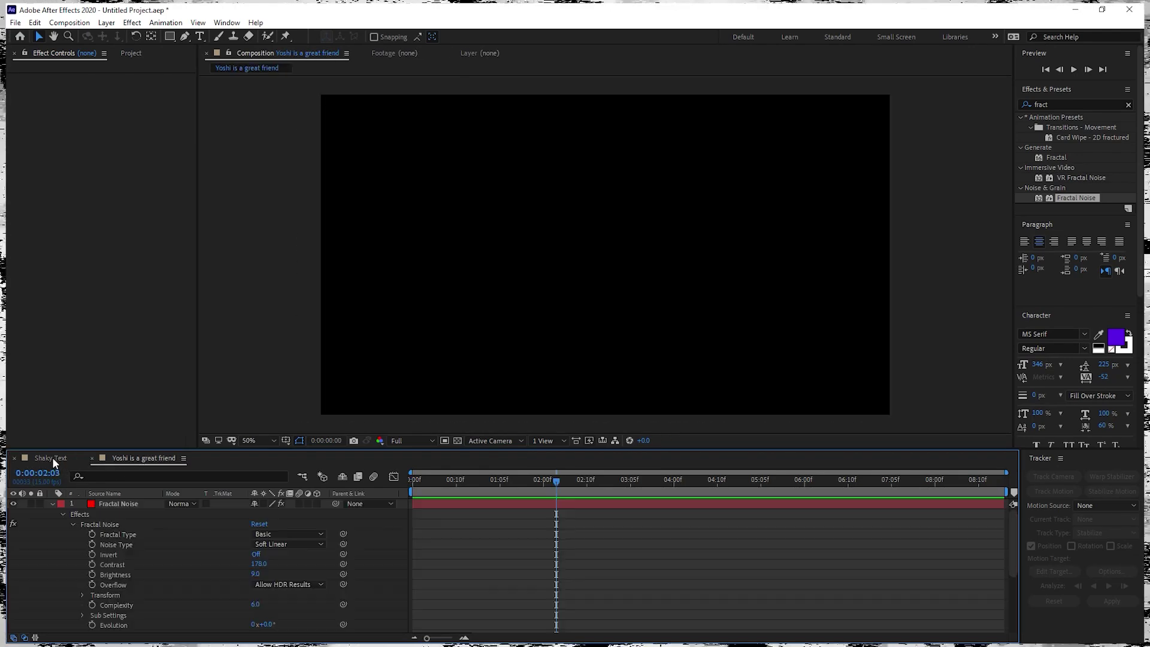
pyautogui.click(141, 457)
pyautogui.click(51, 458)
pyautogui.click(139, 458)
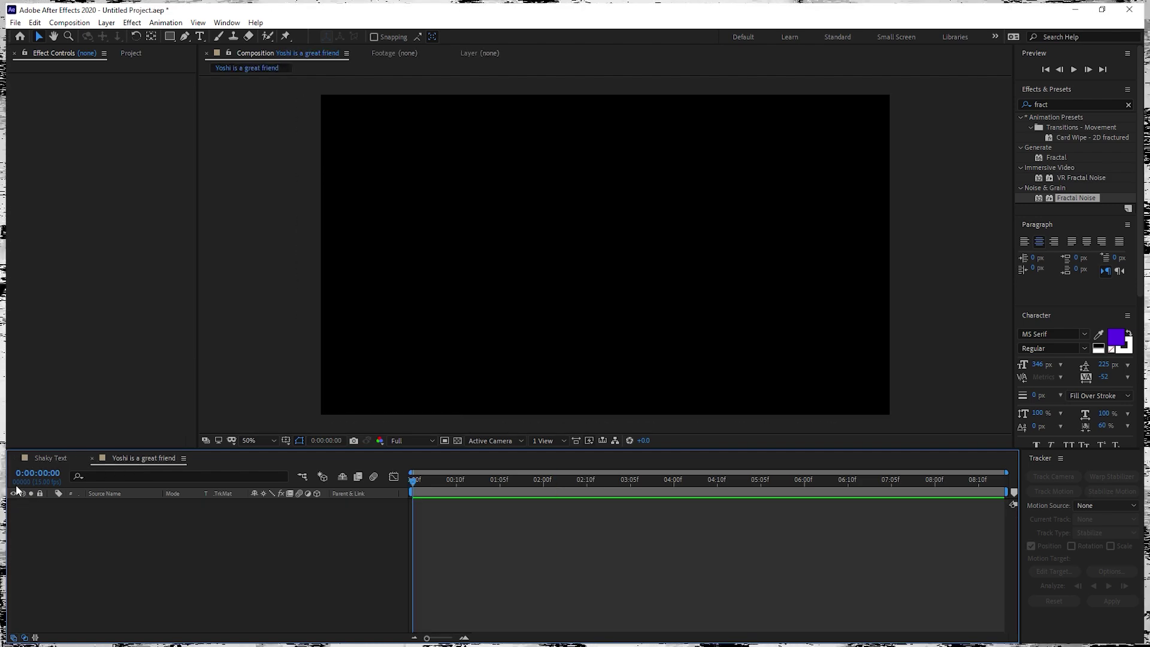
# Close the new composition's timeline and bring up the Fractal Noise layer's actions in Shaky Text
pyautogui.click(56, 457)
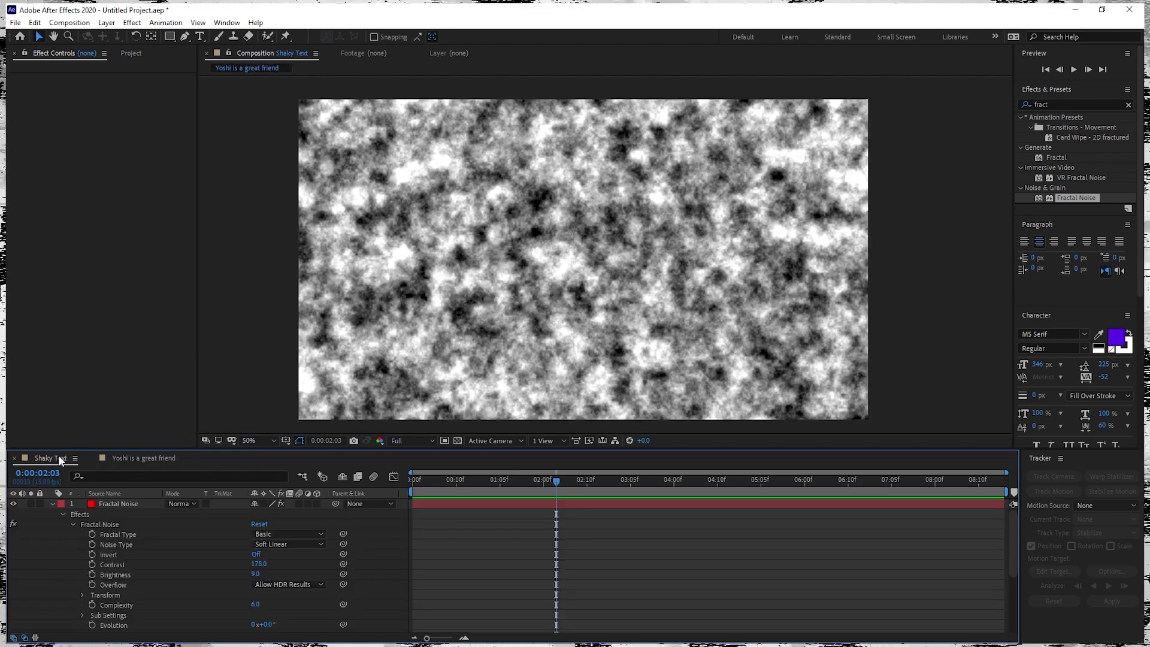
pyautogui.click(142, 458)
pyautogui.click(91, 458)
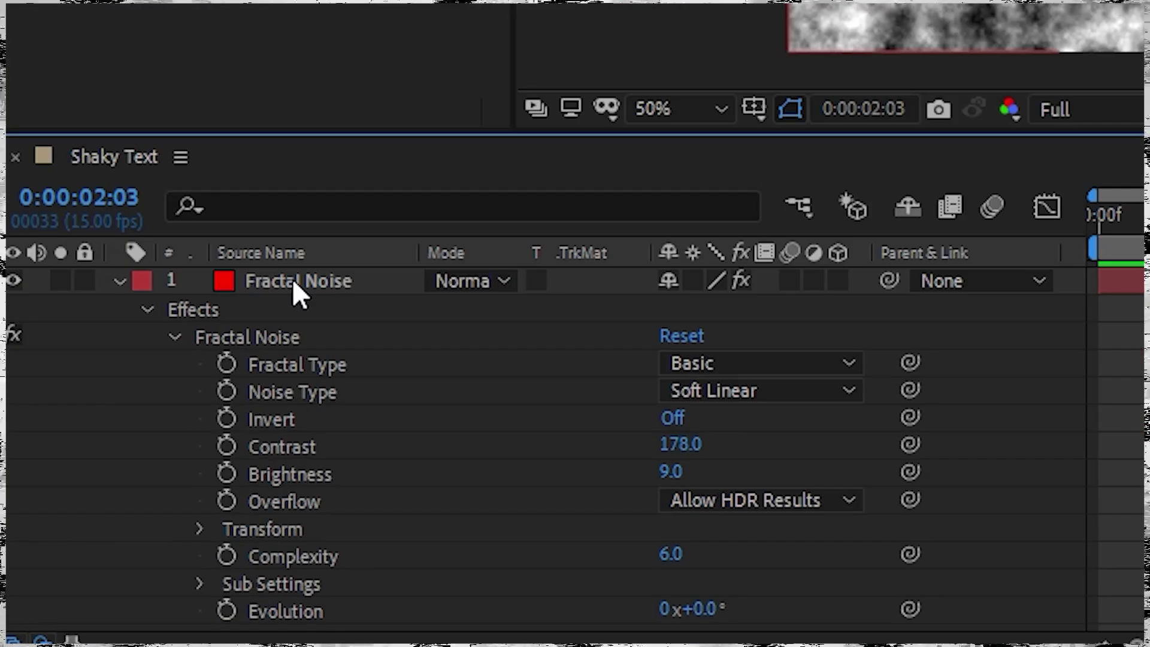
pyautogui.rightClick(117, 505)
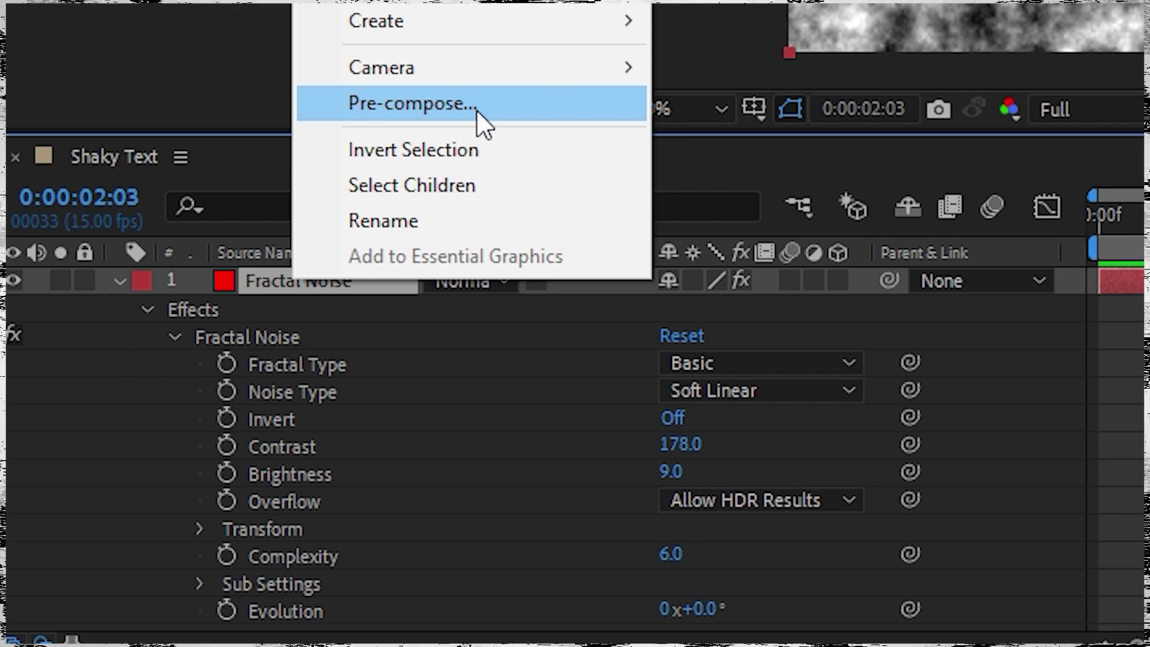